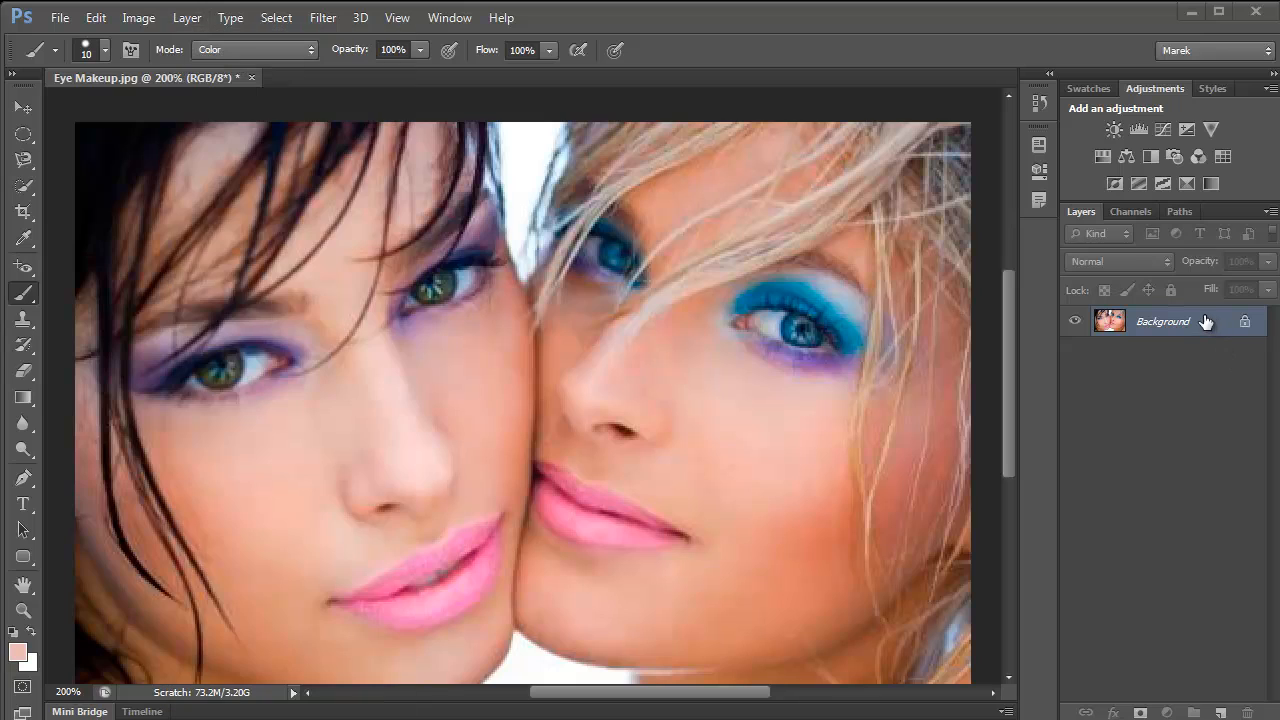
- Duplicate the Background layer and rename the copy "Makeup removed"
{"action": "left_click_drag", "start_coordinate": [1210, 318], "coordinate": [1221, 712]}
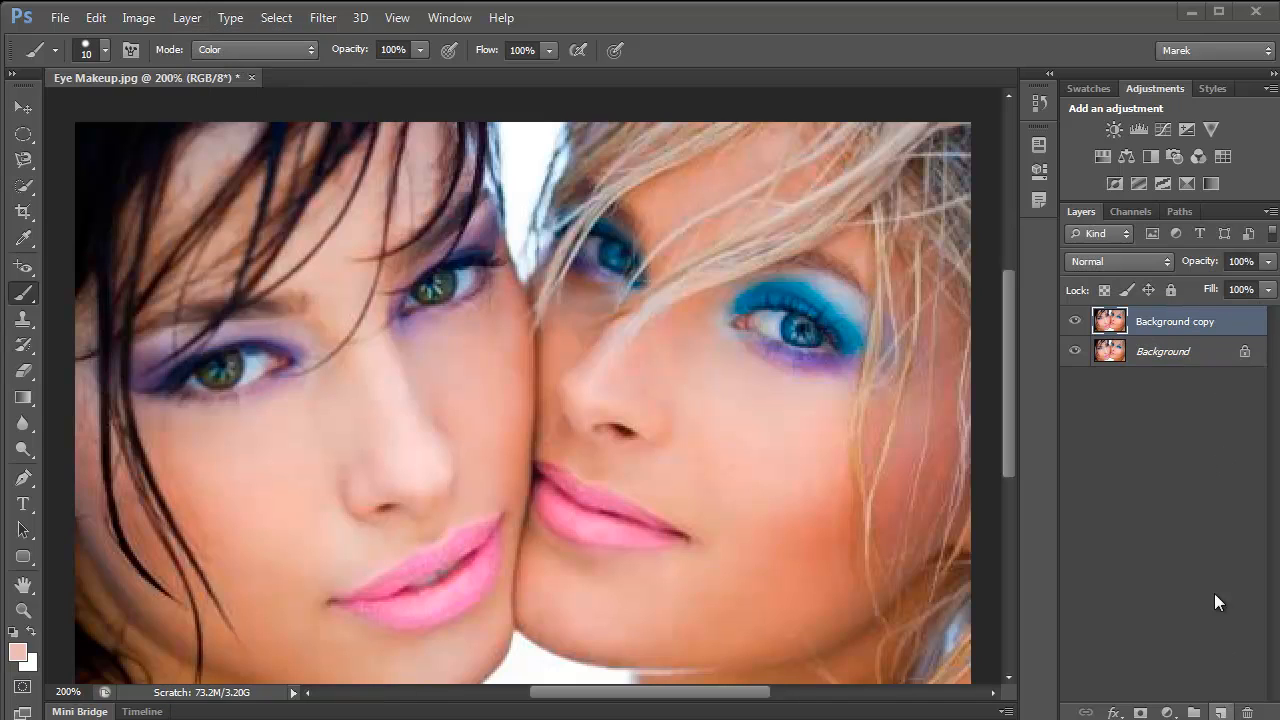
{"action": "double_click", "coordinate": [1160, 322]}
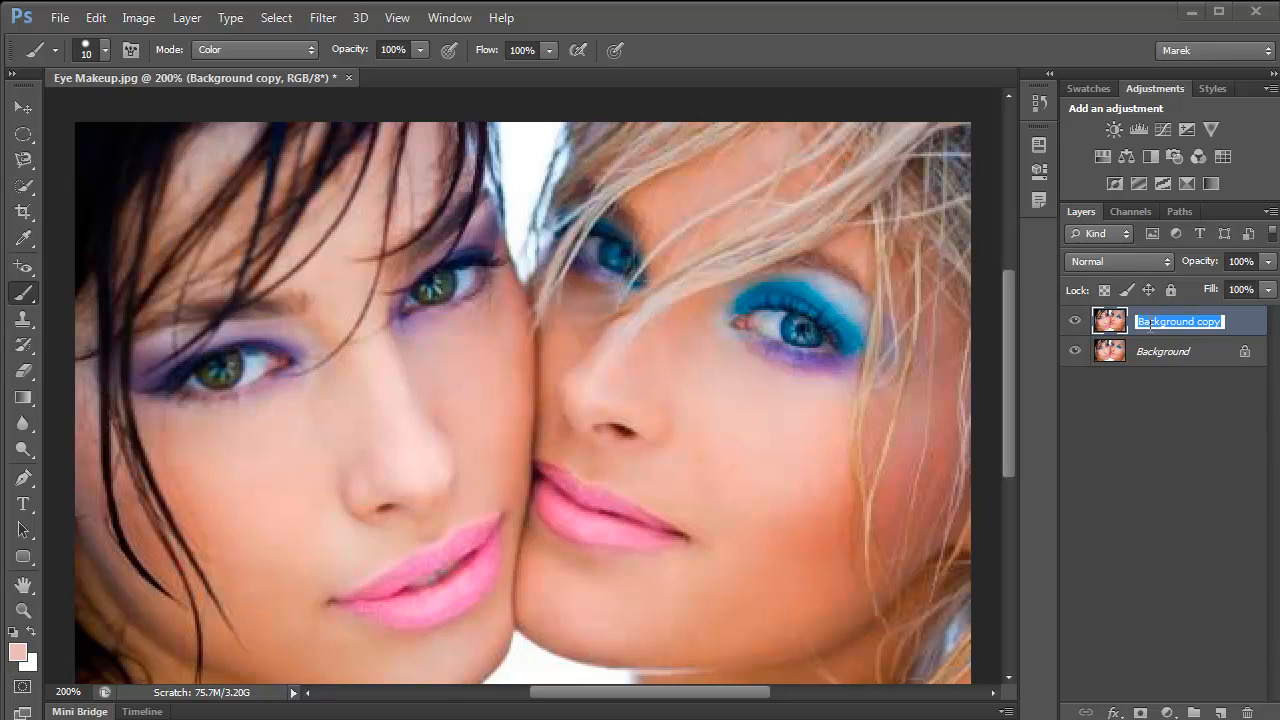
{"action": "type", "text": "Makeup removed"}
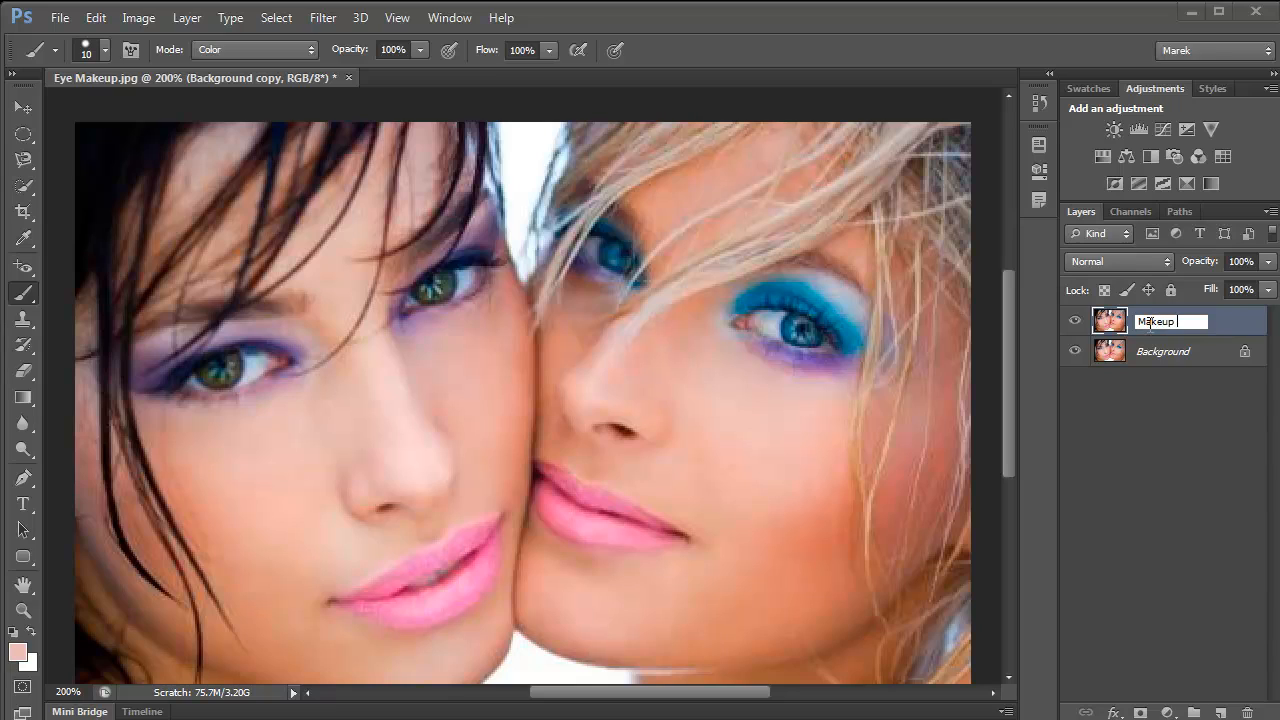
{"action": "key", "text": "Return"}
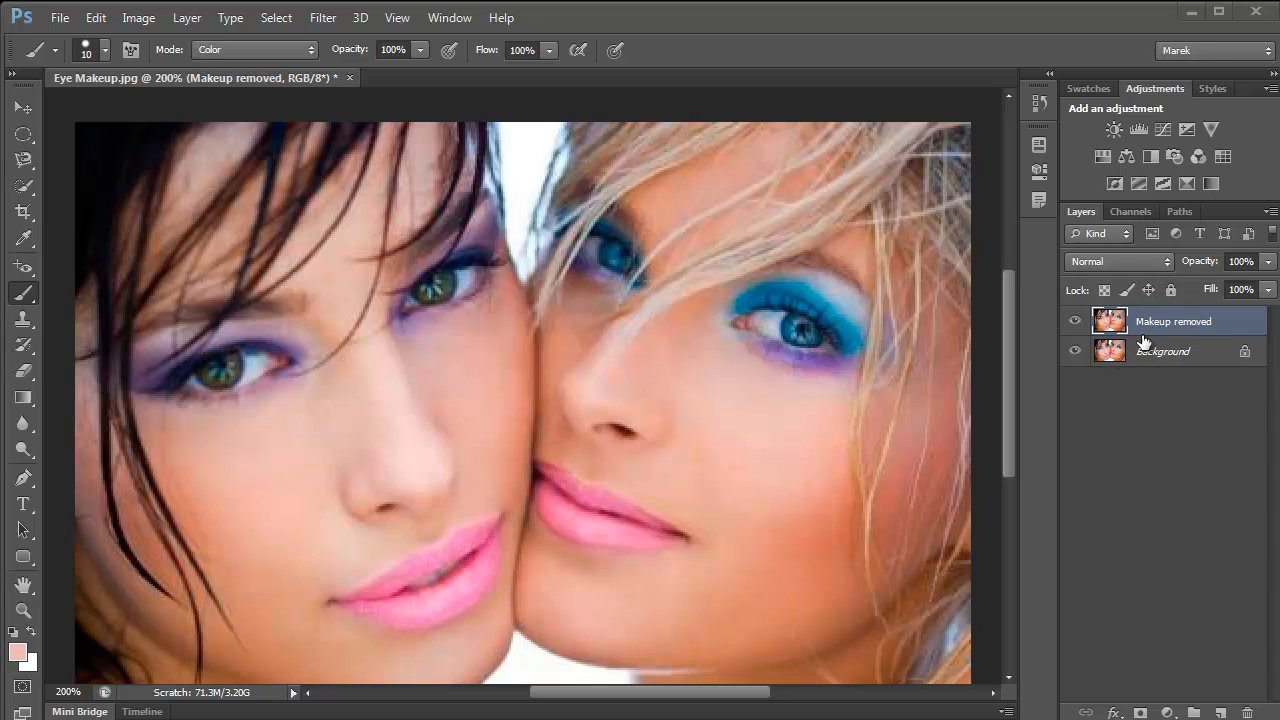
- Select the Brush Tool and reset the default foreground and background colours
{"action": "left_click", "coordinate": [28, 298]}
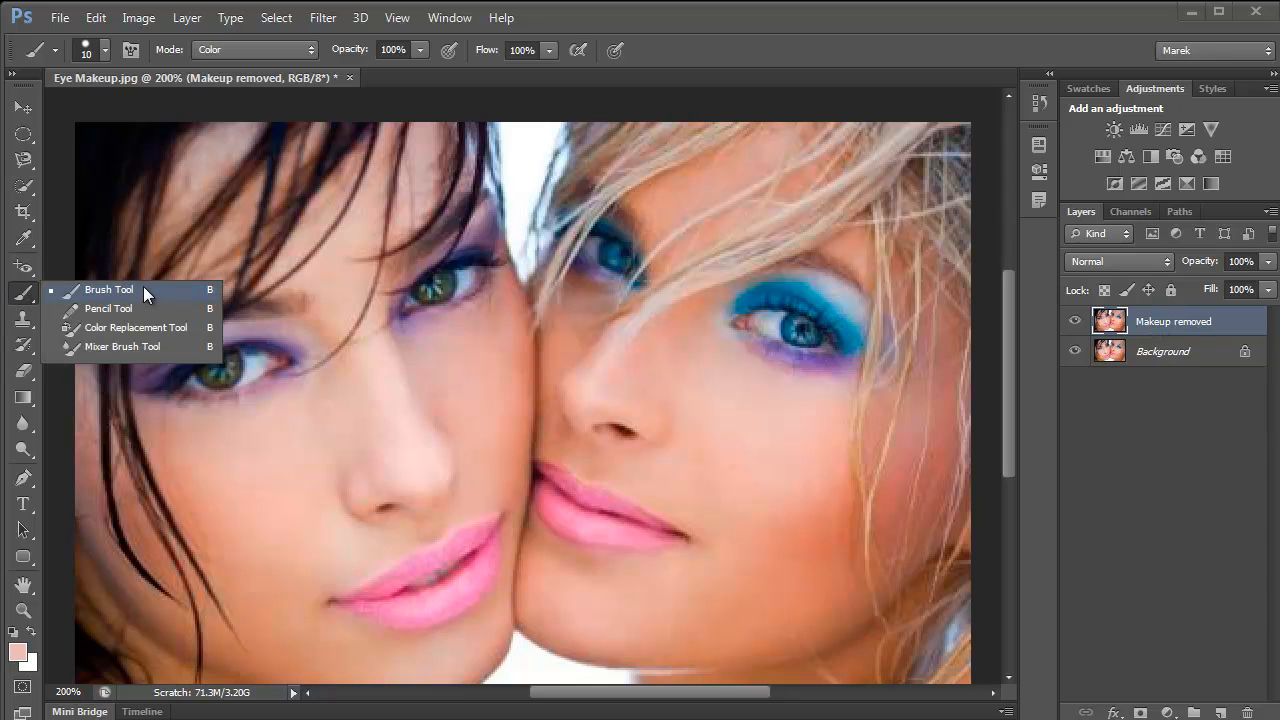
{"action": "left_click", "coordinate": [144, 288]}
{"action": "key", "text": "d"}
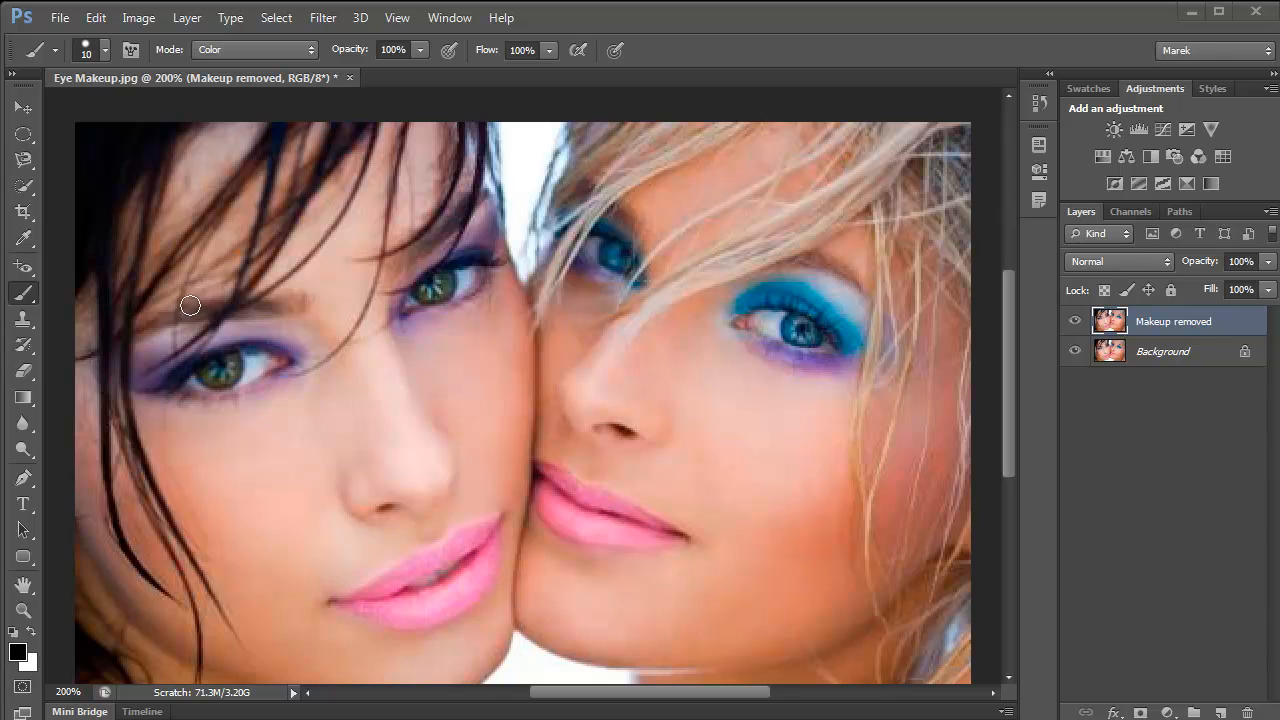
- Set the brush size to 8 px and keep its blending mode at Color
{"action": "left_click", "coordinate": [103, 55]}
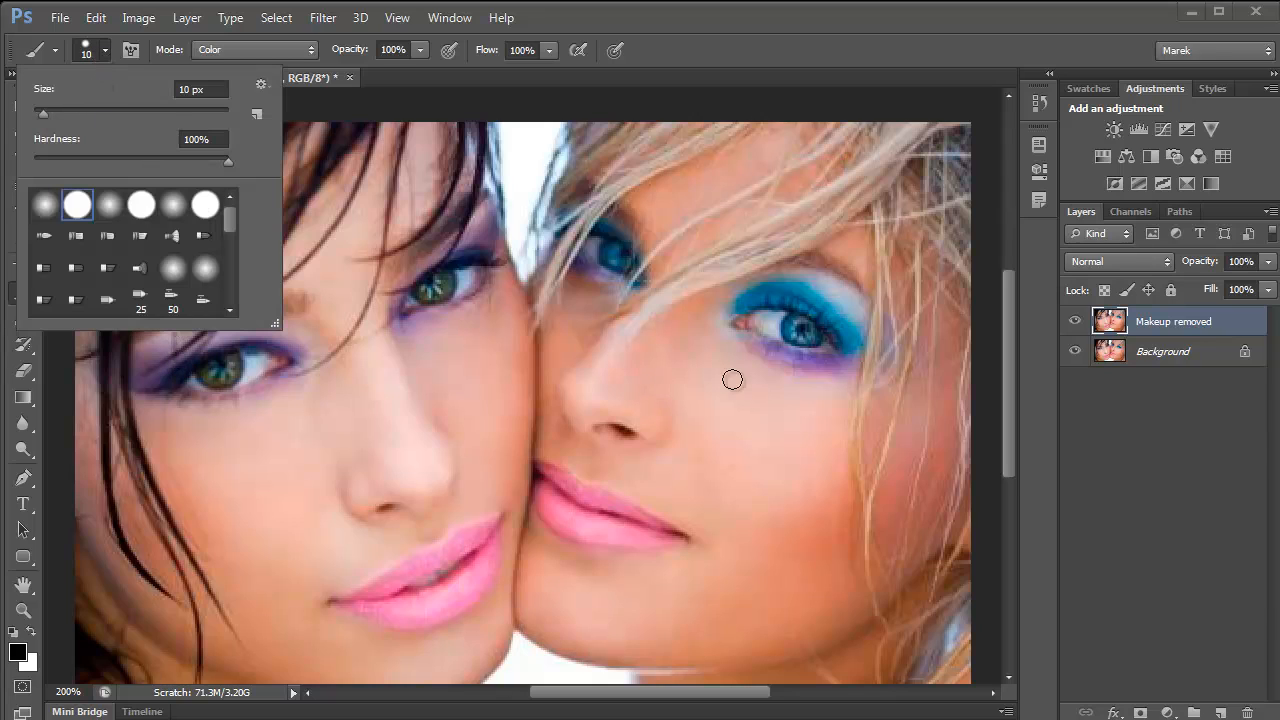
{"action": "left_click", "coordinate": [44, 113]}
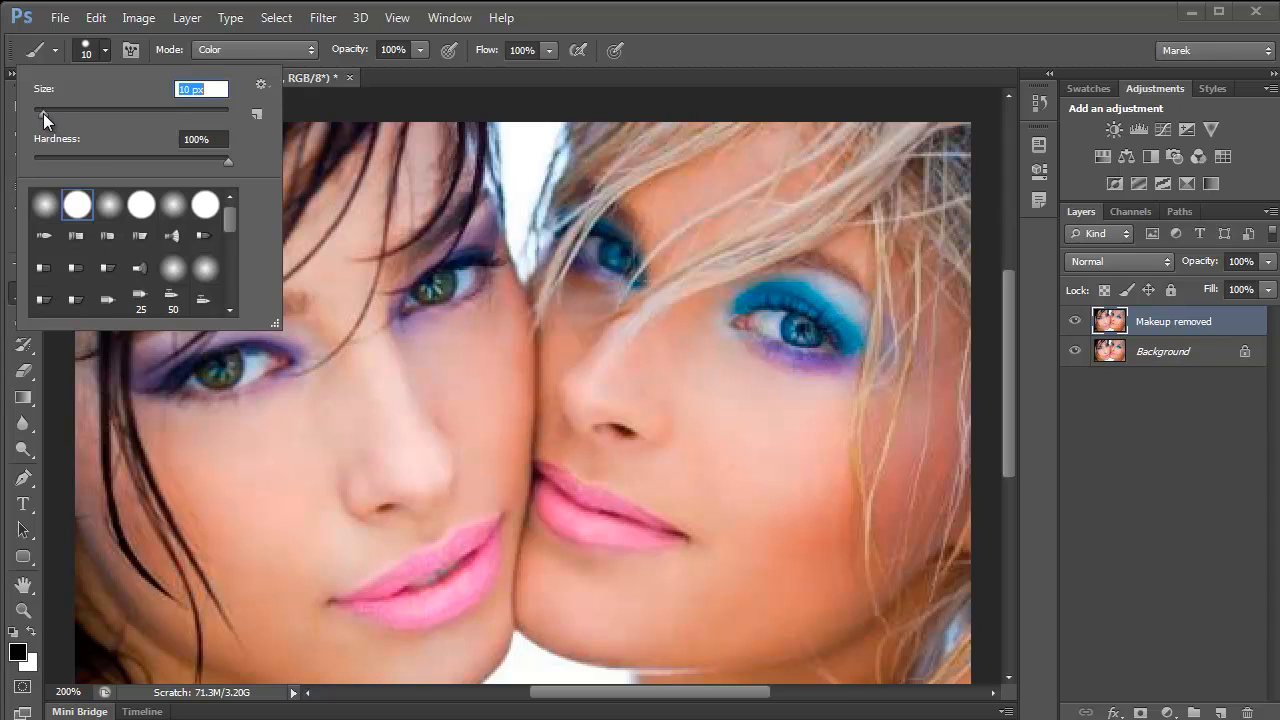
{"action": "left_click_drag", "start_coordinate": [43, 113], "coordinate": [42, 113]}
{"action": "key", "text": "Down"}
{"action": "left_click", "coordinate": [105, 52]}
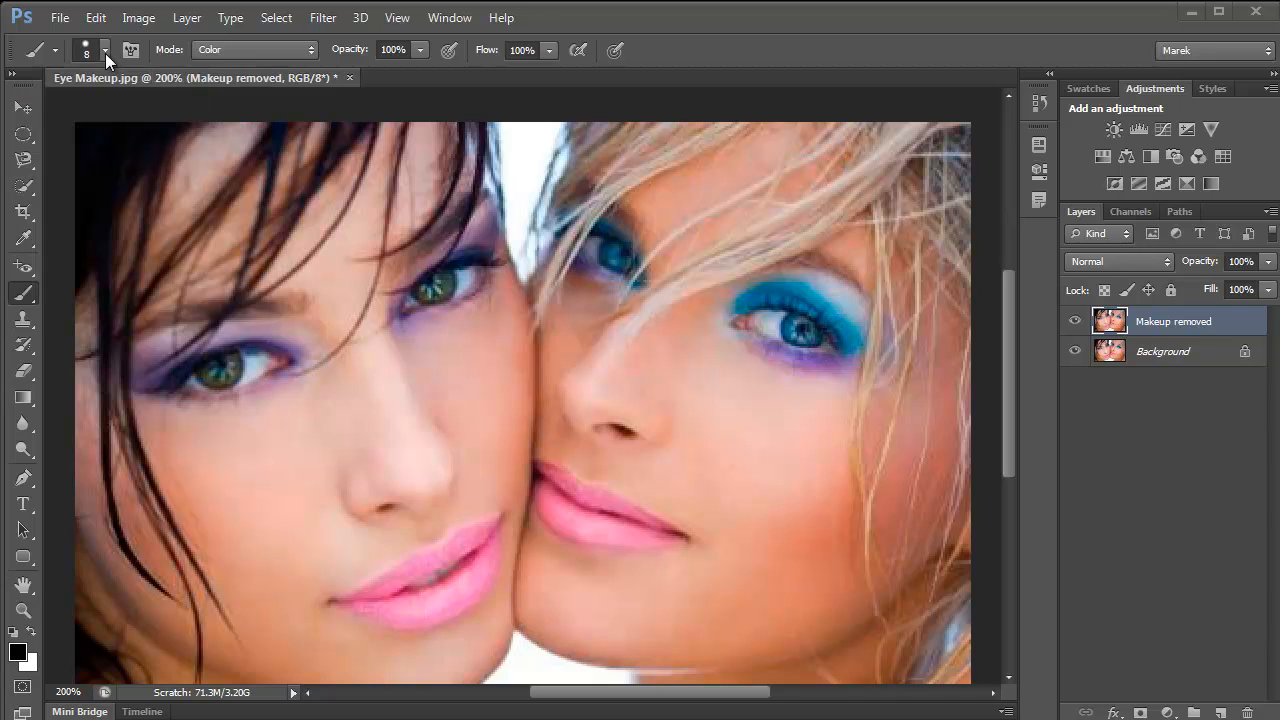
{"action": "left_click", "coordinate": [295, 49]}
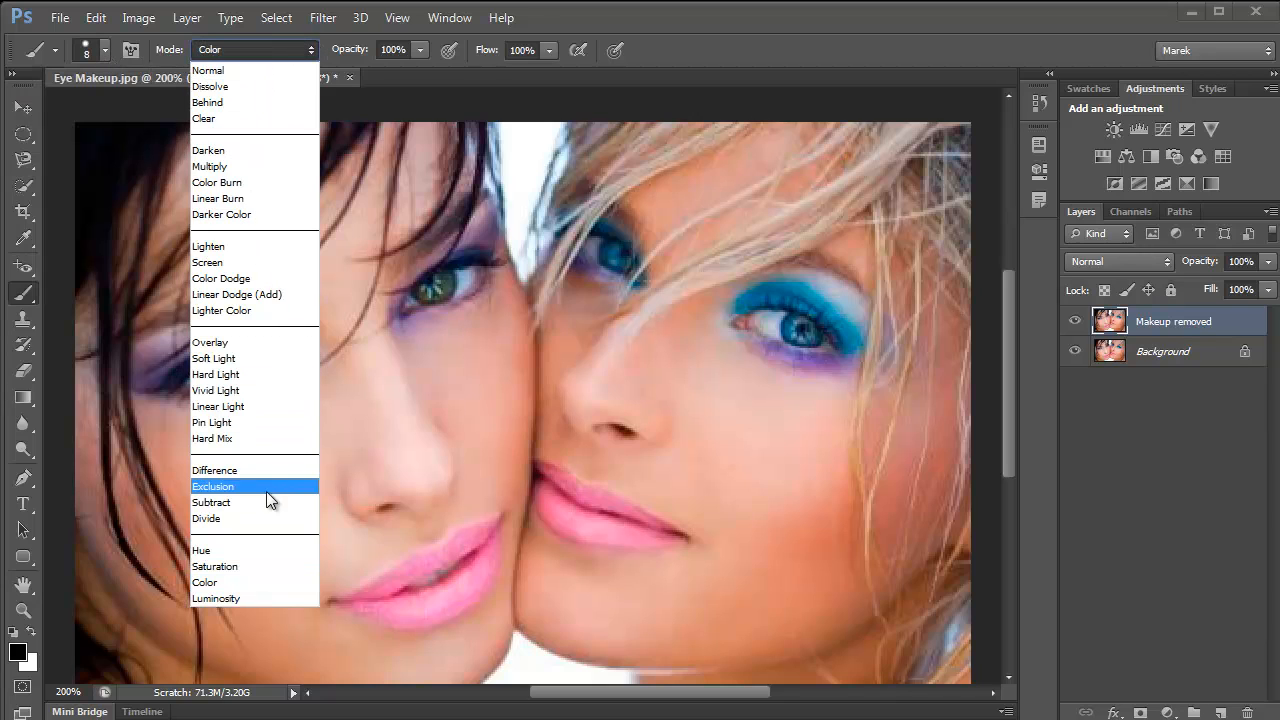
{"action": "left_click", "coordinate": [222, 585]}
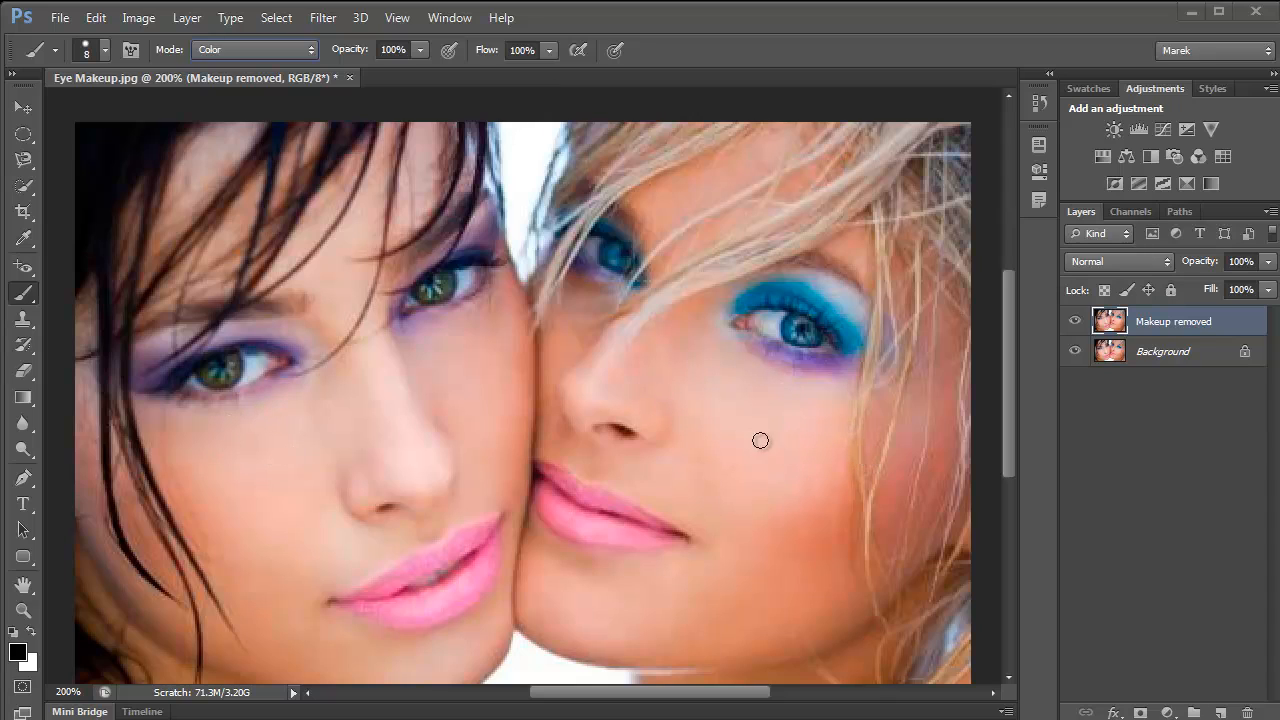
- Sample a skin tone from the blonde woman's cheek and paint over her blue eyeshadow around both eyes
{"action": "key", "text": "alt"}
{"action": "left_click", "coordinate": [776, 405], "text": "alt"}
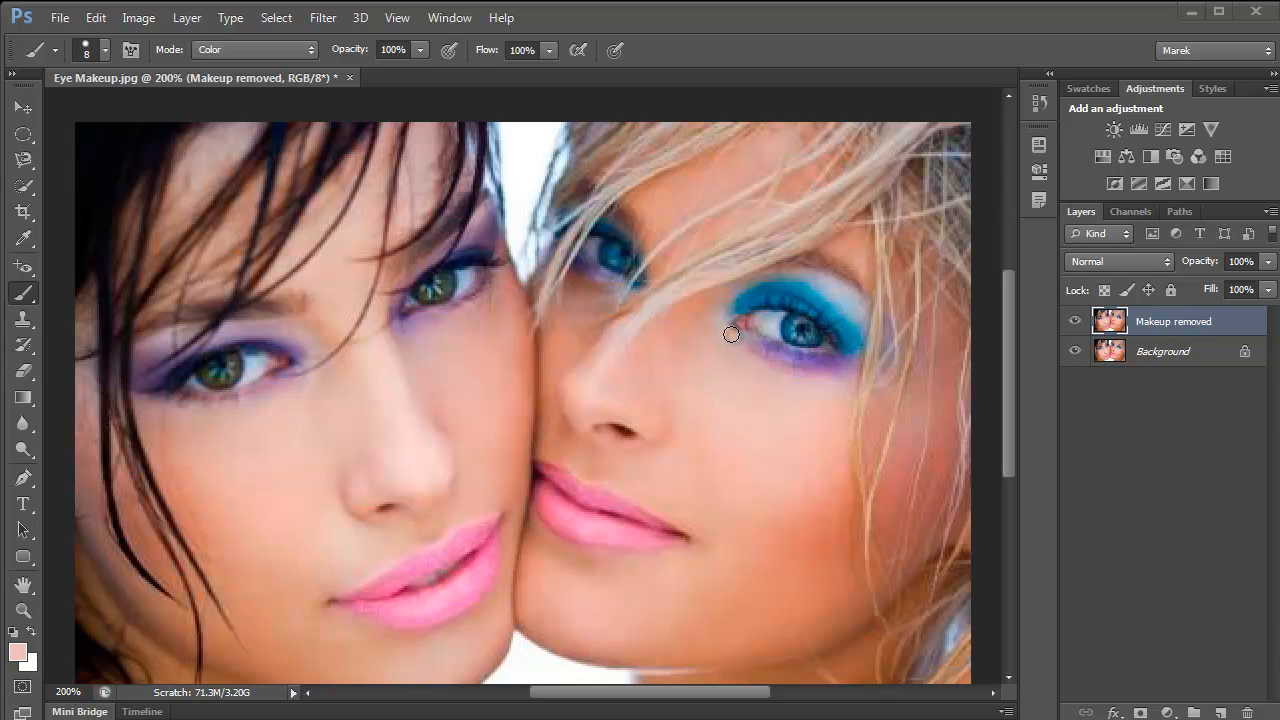
{"action": "mouse_move", "coordinate": [731, 334]}
{"action": "left_mouse_down"}
{"action": "mouse_move", "coordinate": [746, 336]}
{"action": "mouse_move", "coordinate": [821, 372]}
{"action": "mouse_move", "coordinate": [792, 368]}
{"action": "mouse_move", "coordinate": [855, 362]}
{"action": "mouse_move", "coordinate": [855, 327]}
{"action": "mouse_move", "coordinate": [850, 345]}
{"action": "mouse_move", "coordinate": [803, 289]}
{"action": "mouse_move", "coordinate": [826, 298]}
{"action": "mouse_move", "coordinate": [796, 286]}
{"action": "mouse_move", "coordinate": [757, 282]}
{"action": "mouse_move", "coordinate": [760, 293]}
{"action": "mouse_move", "coordinate": [734, 311]}
{"action": "left_mouse_up"}
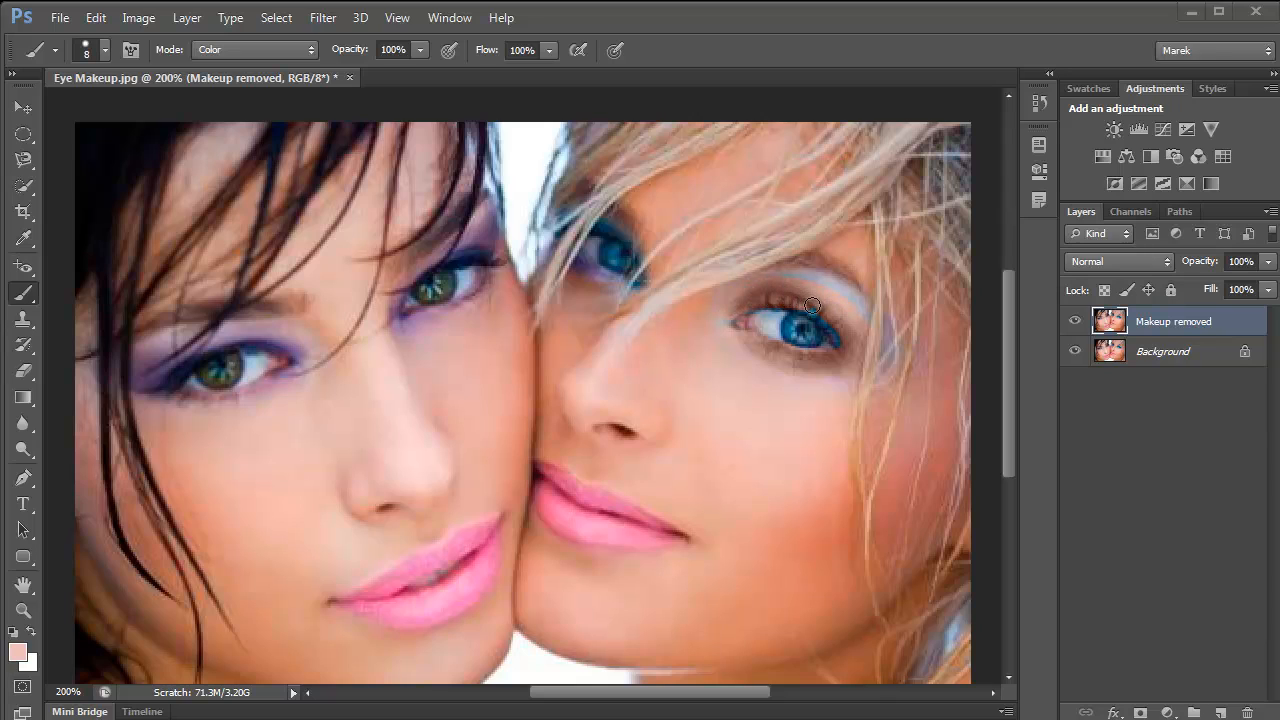
{"action": "mouse_move", "coordinate": [854, 342]}
{"action": "left_mouse_down"}
{"action": "mouse_move", "coordinate": [868, 318]}
{"action": "mouse_move", "coordinate": [805, 269]}
{"action": "mouse_move", "coordinate": [732, 291]}
{"action": "mouse_move", "coordinate": [721, 314]}
{"action": "left_mouse_up"}
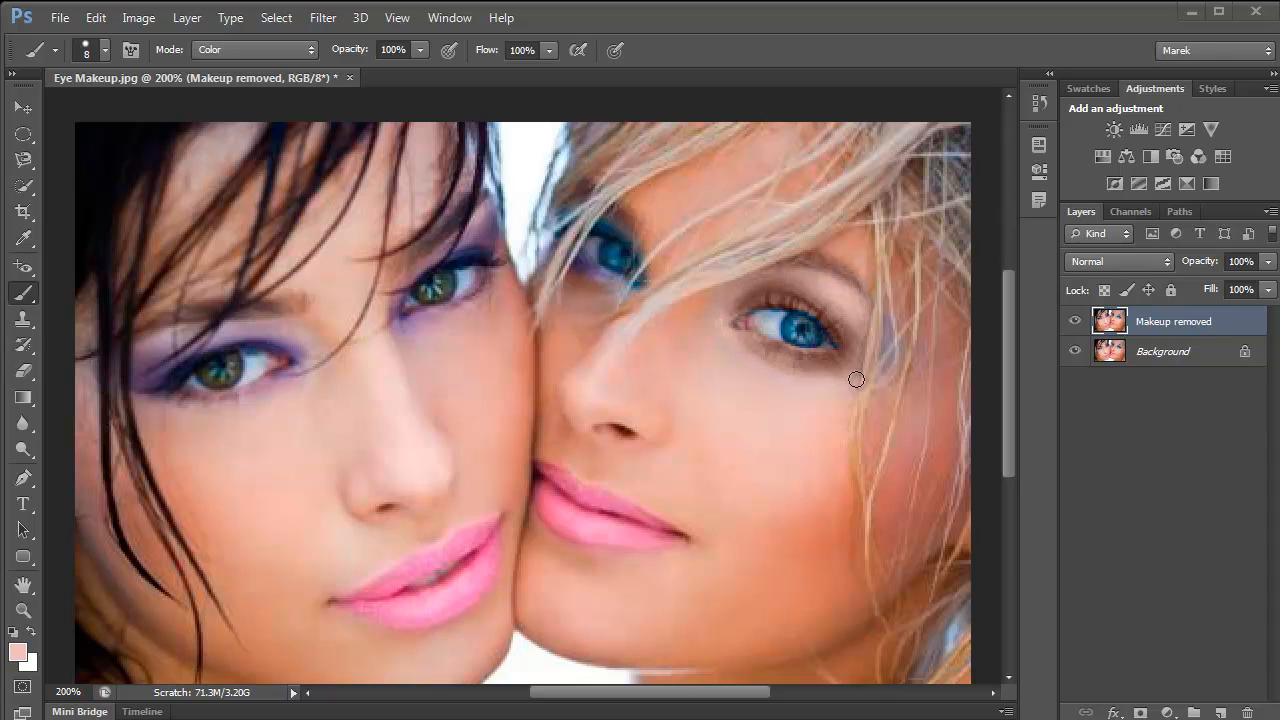
{"action": "mouse_move", "coordinate": [575, 282]}
{"action": "left_mouse_down"}
{"action": "mouse_move", "coordinate": [605, 279]}
{"action": "mouse_move", "coordinate": [568, 250]}
{"action": "mouse_move", "coordinate": [635, 292]}
{"action": "mouse_move", "coordinate": [653, 278]}
{"action": "mouse_move", "coordinate": [639, 239]}
{"action": "mouse_move", "coordinate": [587, 221]}
{"action": "left_mouse_up"}
- Paint over the brunette woman's purple eyeshadow around both eyes with the sampled skin tone
{"action": "mouse_move", "coordinate": [402, 331]}
{"action": "left_mouse_down"}
{"action": "mouse_move", "coordinate": [472, 304]}
{"action": "mouse_move", "coordinate": [446, 314]}
{"action": "mouse_move", "coordinate": [485, 289]}
{"action": "mouse_move", "coordinate": [476, 300]}
{"action": "mouse_move", "coordinate": [486, 233]}
{"action": "left_mouse_up"}
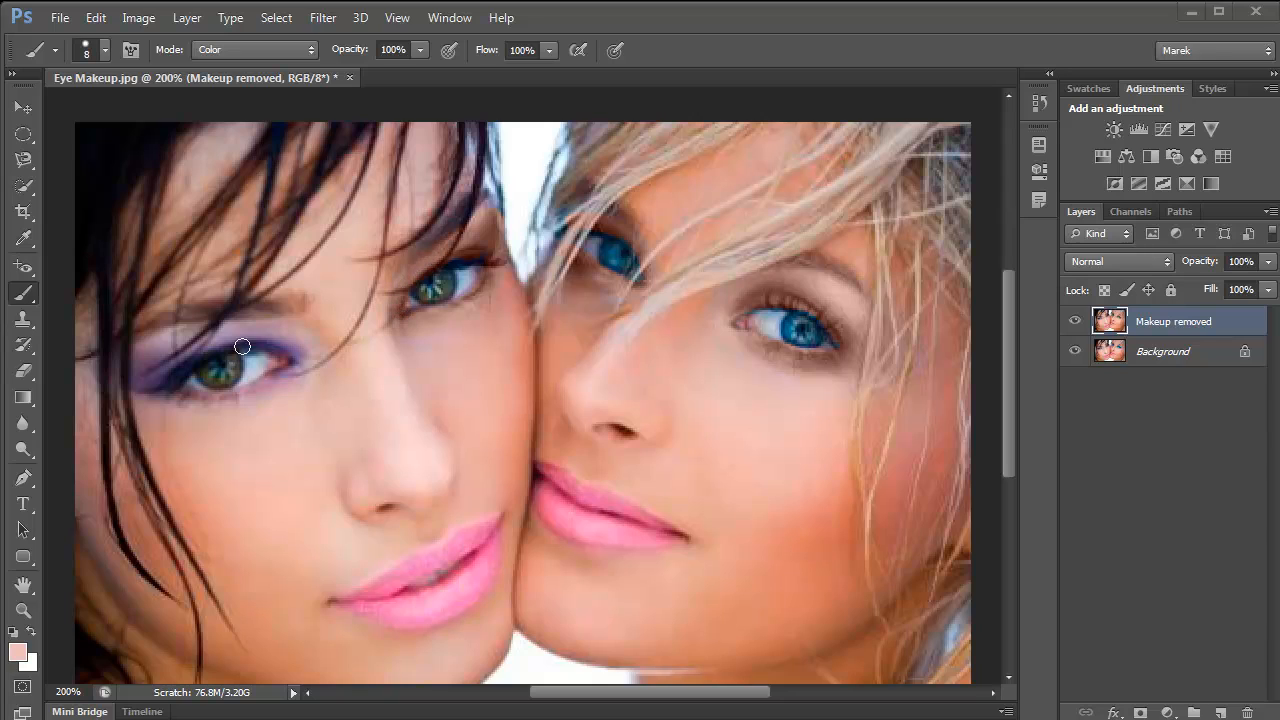
{"action": "mouse_move", "coordinate": [289, 380]}
{"action": "left_mouse_down"}
{"action": "mouse_move", "coordinate": [209, 403]}
{"action": "mouse_move", "coordinate": [172, 395]}
{"action": "mouse_move", "coordinate": [246, 399]}
{"action": "mouse_move", "coordinate": [305, 362]}
{"action": "mouse_move", "coordinate": [259, 337]}
{"action": "mouse_move", "coordinate": [203, 344]}
{"action": "mouse_move", "coordinate": [146, 389]}
{"action": "mouse_move", "coordinate": [125, 379]}
{"action": "mouse_move", "coordinate": [171, 338]}
{"action": "mouse_move", "coordinate": [255, 323]}
{"action": "mouse_move", "coordinate": [315, 352]}
{"action": "mouse_move", "coordinate": [186, 331]}
{"action": "mouse_move", "coordinate": [158, 353]}
{"action": "left_mouse_up"}
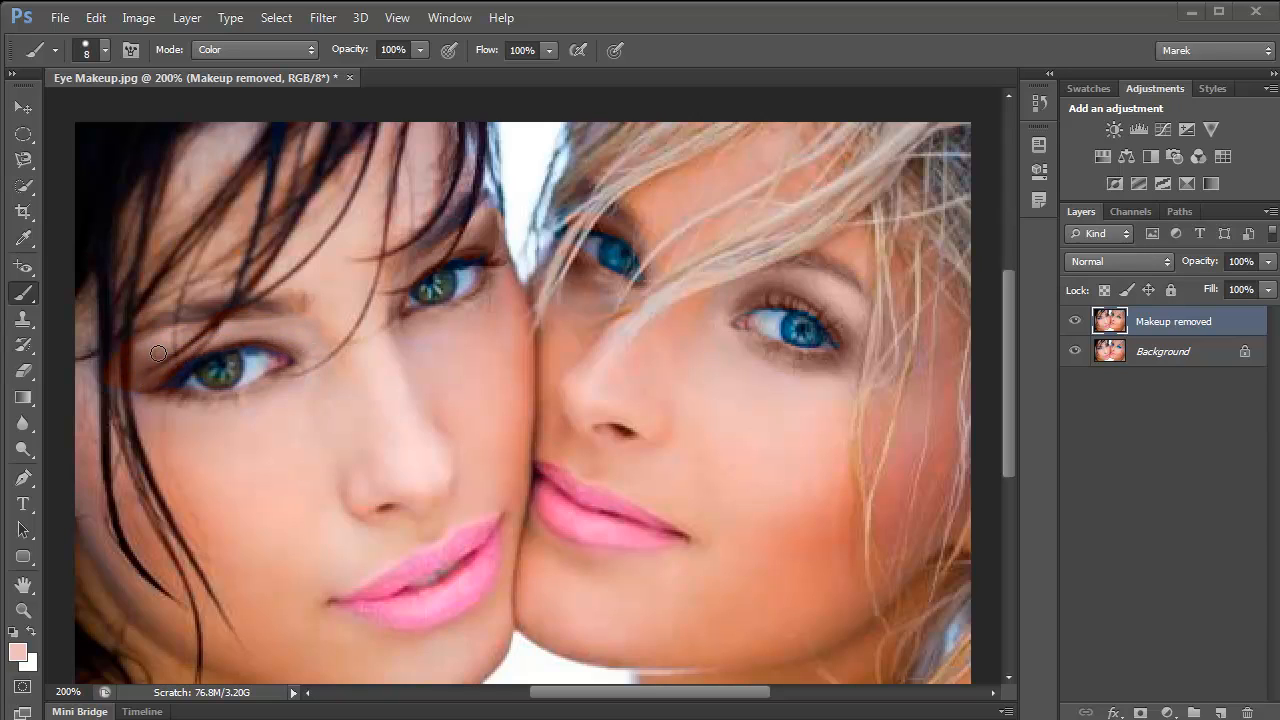
{"action": "mouse_move", "coordinate": [141, 400]}
{"action": "left_mouse_down"}
{"action": "mouse_move", "coordinate": [120, 388]}
{"action": "mouse_move", "coordinate": [224, 403]}
{"action": "mouse_move", "coordinate": [155, 393]}
{"action": "left_mouse_up"}
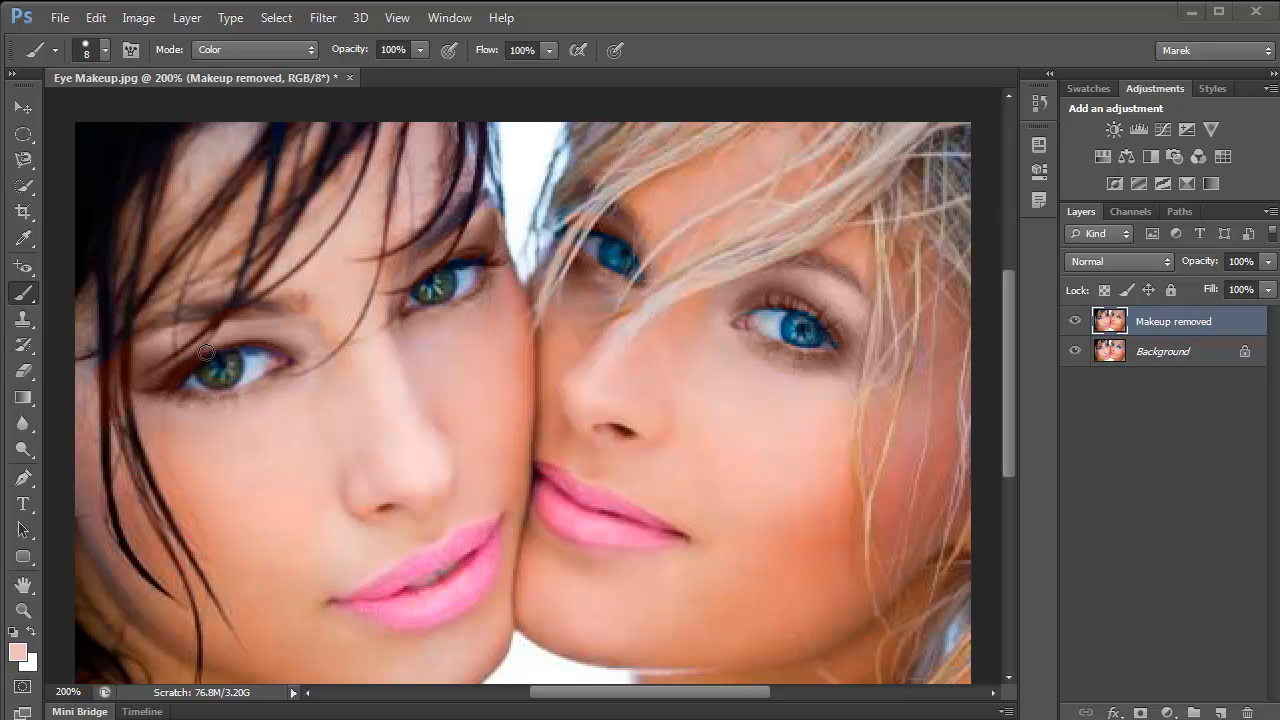
{"action": "mouse_move", "coordinate": [205, 351]}
{"action": "left_mouse_down"}
{"action": "mouse_move", "coordinate": [324, 336]}
{"action": "mouse_move", "coordinate": [376, 379]}
{"action": "left_mouse_up"}
- Toggle the Makeup removed layer's visibility to compare the image before and after
{"action": "left_click", "coordinate": [1076, 322]}
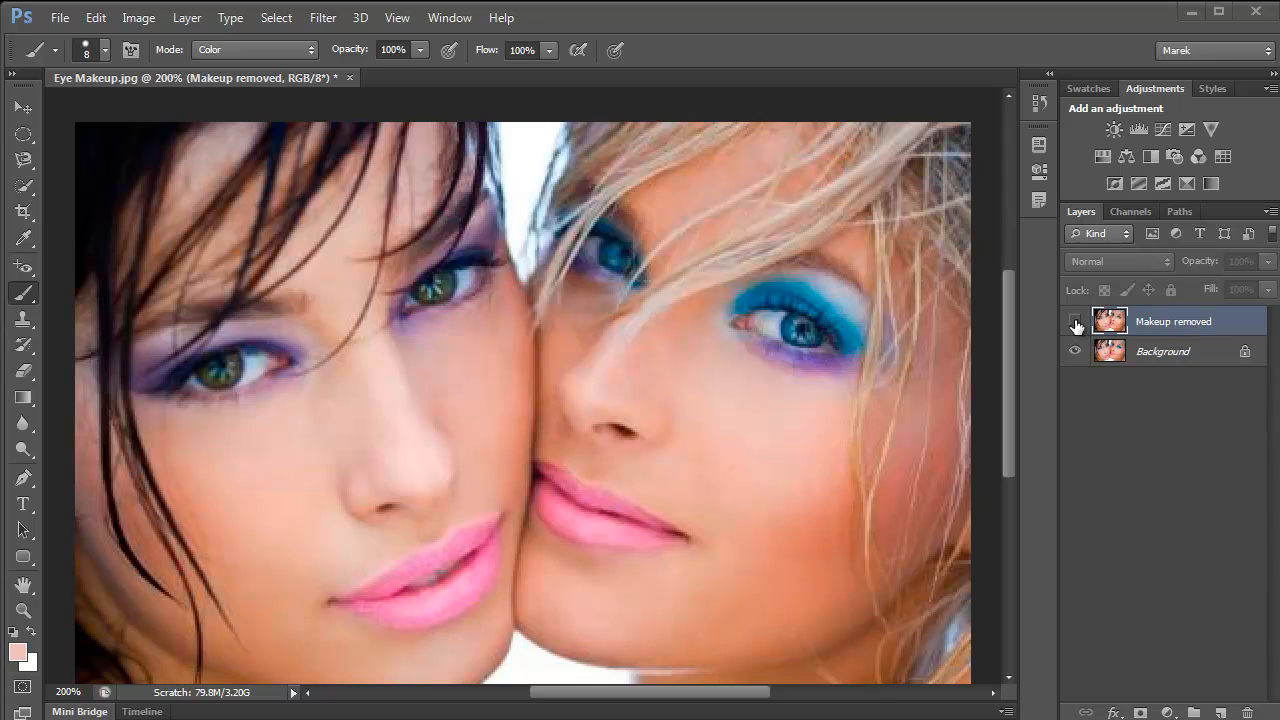
{"action": "left_click", "coordinate": [1076, 323]}
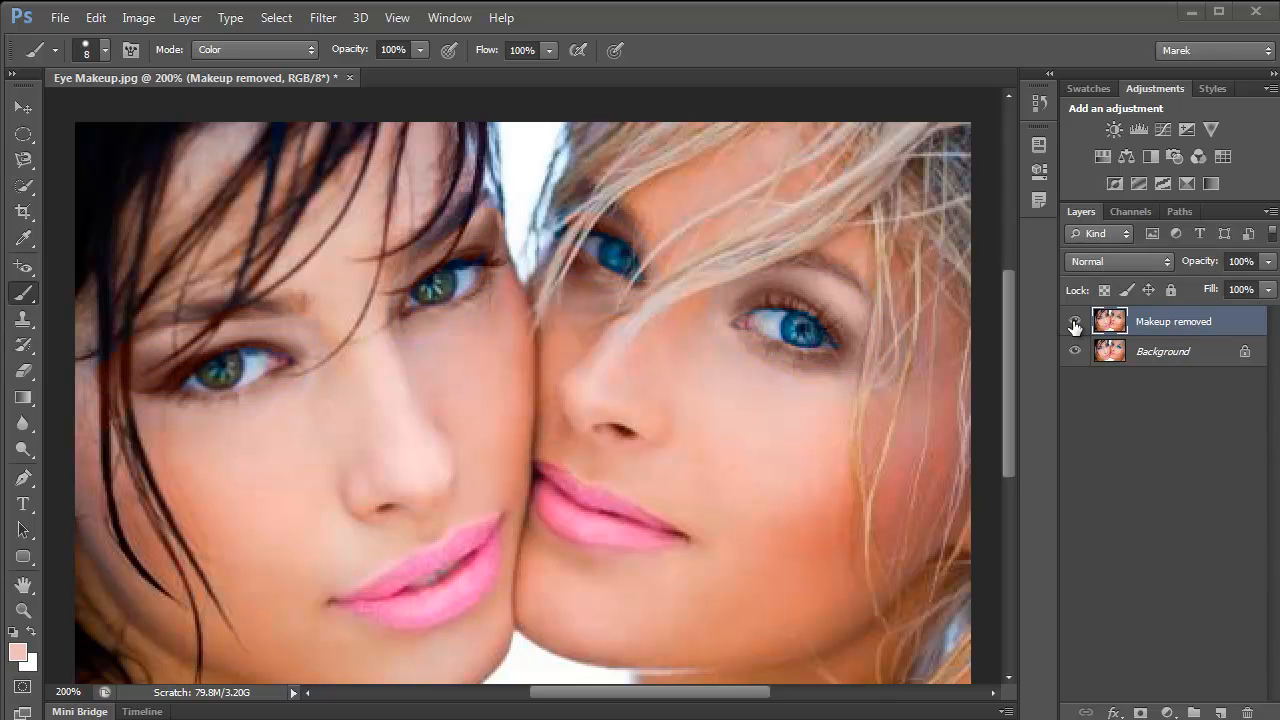
{"action": "left_click", "coordinate": [1076, 322]}
{"action": "left_click", "coordinate": [1077, 321]}
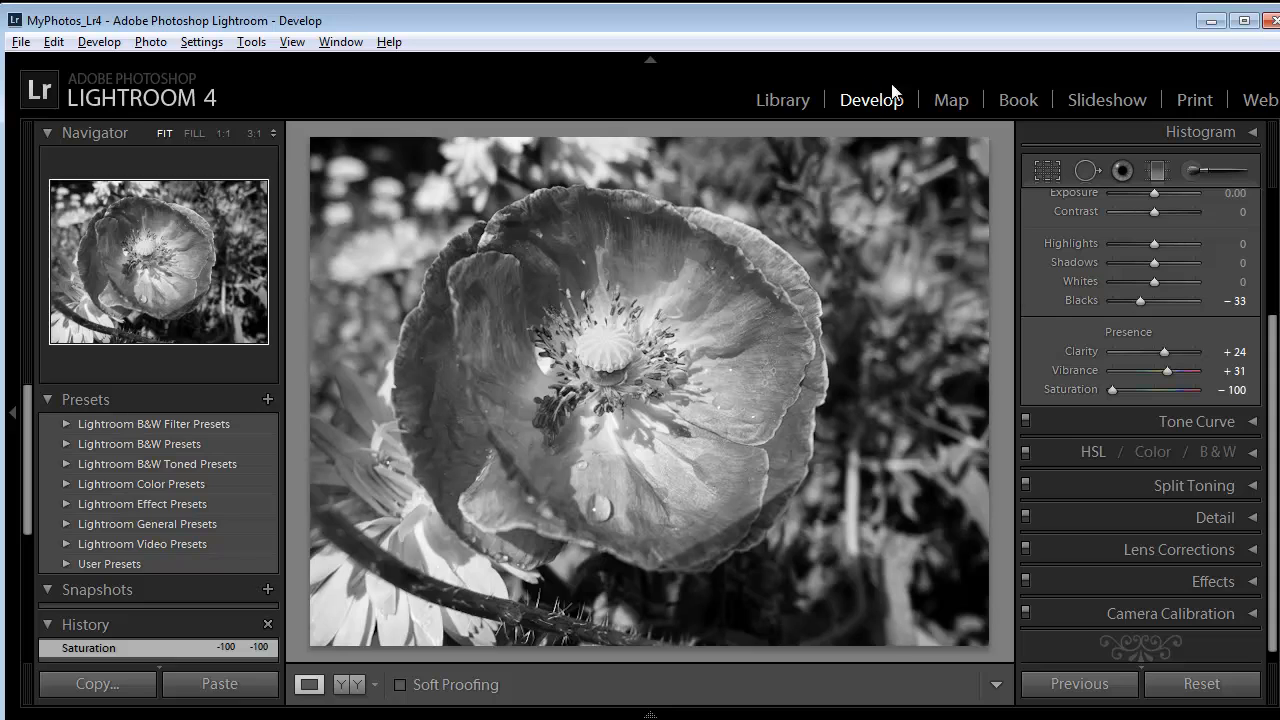
- Open the Adjustment Brush with a red colour, set its size to 9.2 and enable Auto Mask
{"action": "left_click_drag", "start_coordinate": [1274, 350], "coordinate": [1274, 222]}
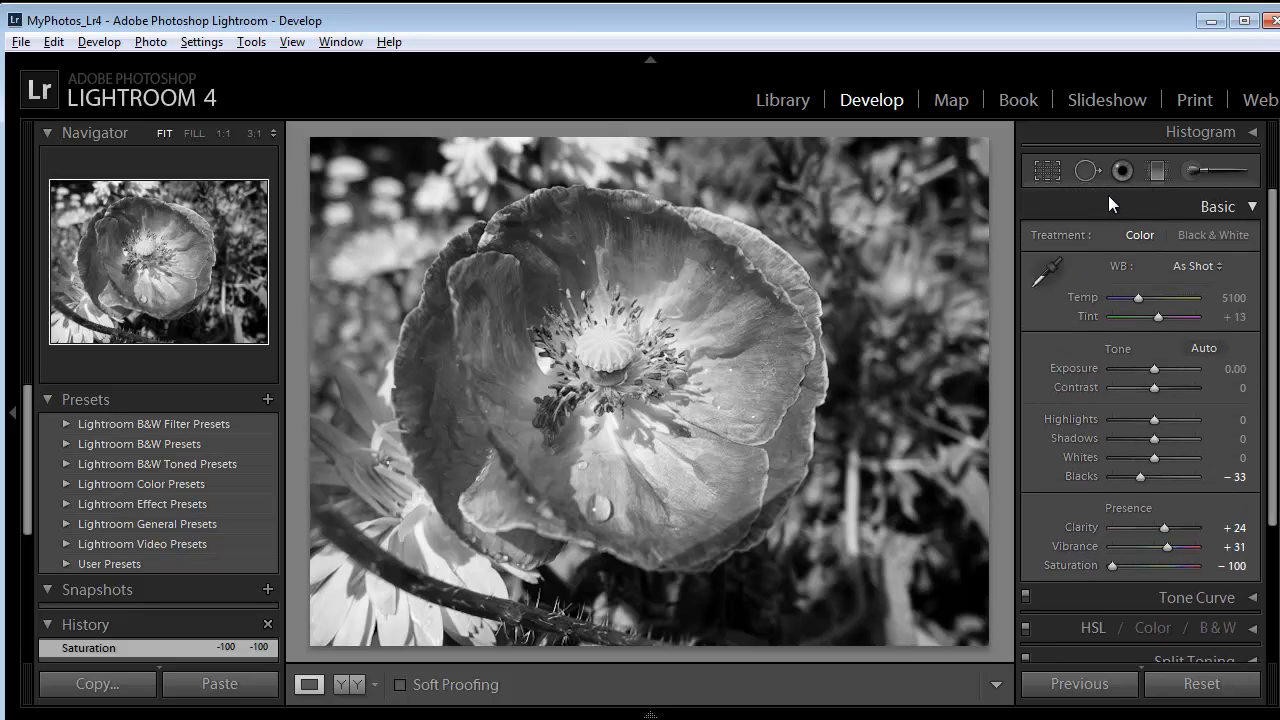
{"action": "left_click", "coordinate": [1192, 171]}
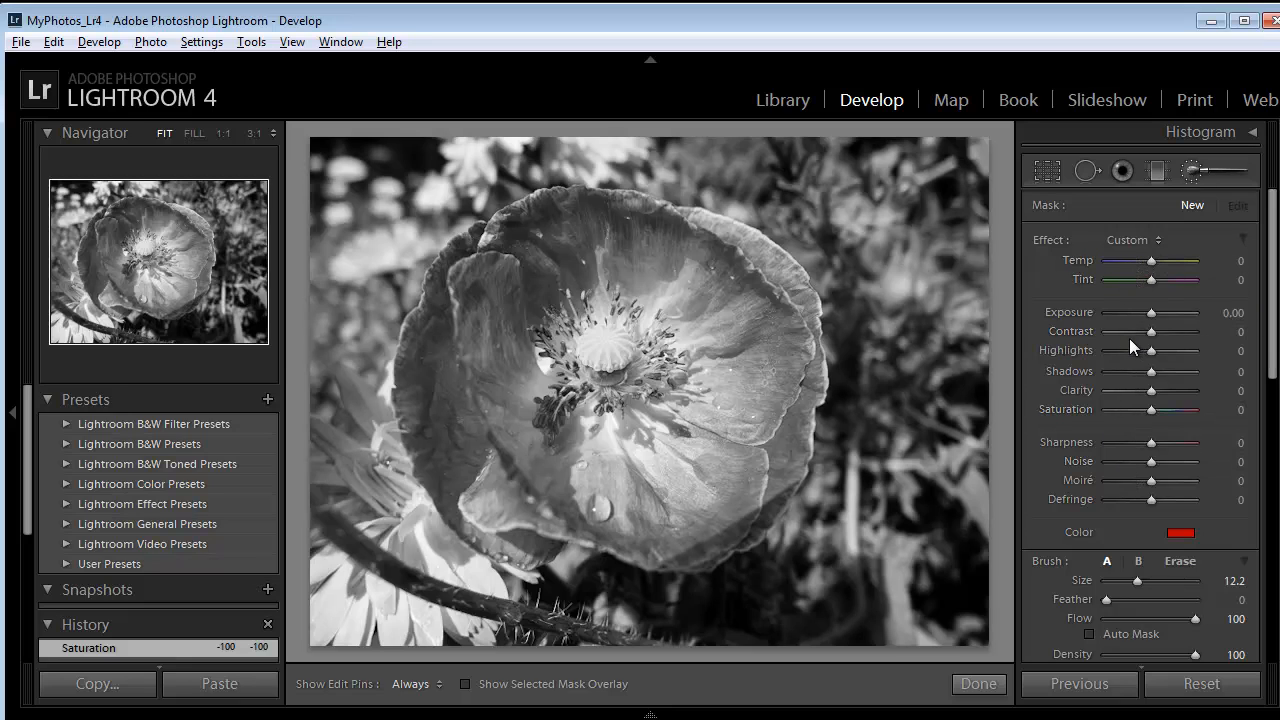
{"action": "scroll", "coordinate": [1255, 320], "scroll_direction": "down", "scroll_amount": 1}
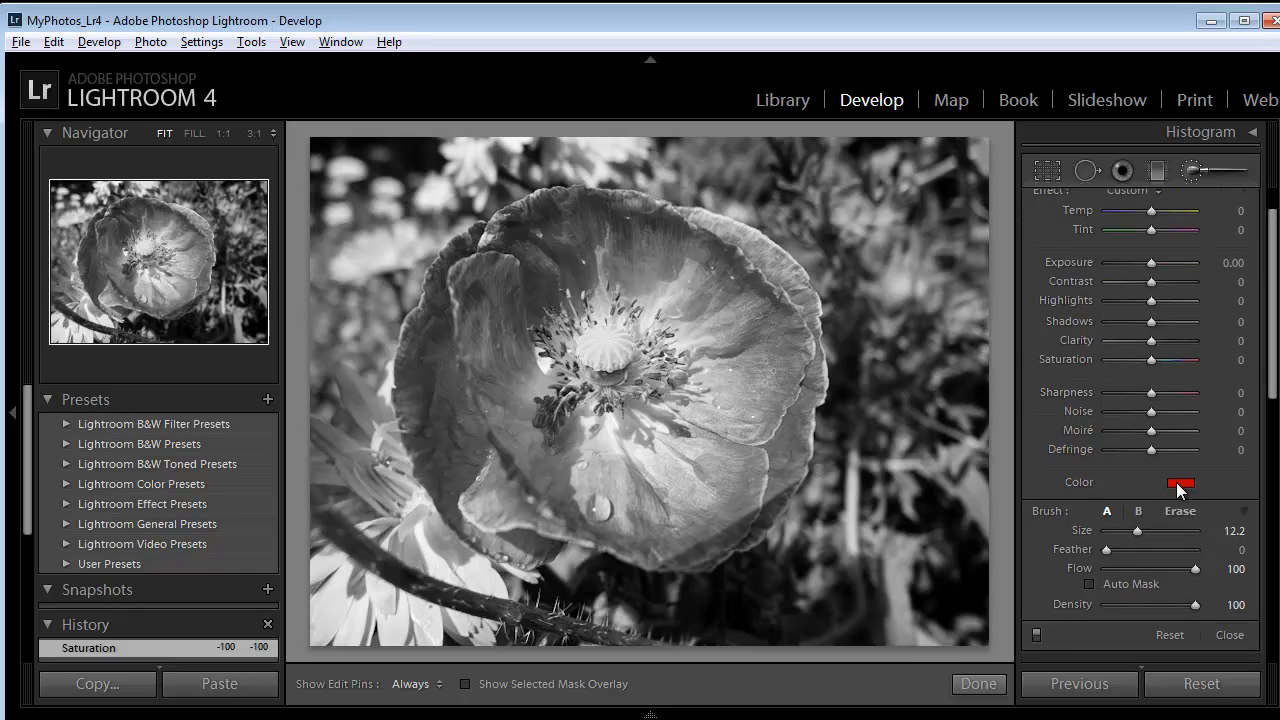
{"action": "left_click", "coordinate": [1180, 487]}
{"action": "mouse_move", "coordinate": [1138, 529]}
{"action": "left_mouse_down"}
{"action": "mouse_move", "coordinate": [1139, 551]}
{"action": "mouse_move", "coordinate": [1183, 560]}
{"action": "left_mouse_up"}
{"action": "left_click_drag", "start_coordinate": [1140, 530], "coordinate": [1134, 556]}
{"action": "left_click", "coordinate": [1090, 584]}
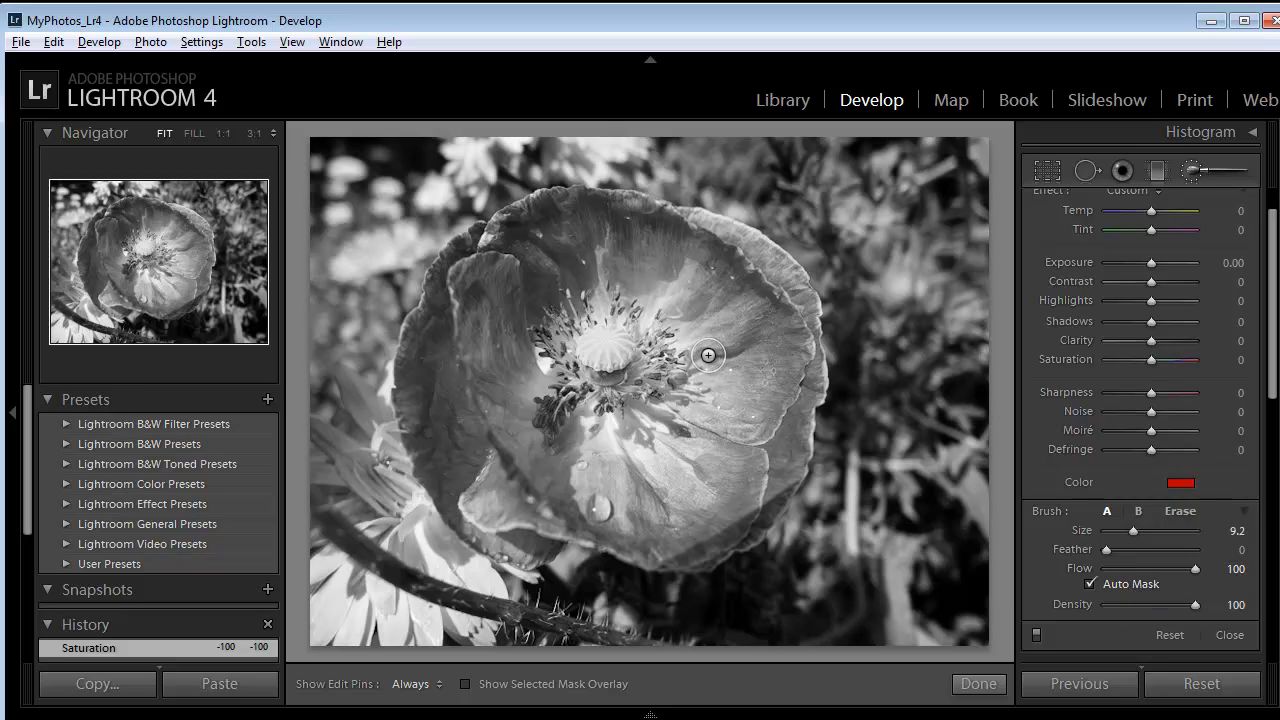
- Paint the red adjustment over all of the poppy's petals
{"action": "key", "text": "h"}
{"action": "mouse_move", "coordinate": [727, 383]}
{"action": "left_mouse_down"}
{"action": "mouse_move", "coordinate": [754, 359]}
{"action": "mouse_move", "coordinate": [729, 354]}
{"action": "mouse_move", "coordinate": [705, 399]}
{"action": "mouse_move", "coordinate": [743, 353]}
{"action": "mouse_move", "coordinate": [701, 423]}
{"action": "mouse_move", "coordinate": [748, 406]}
{"action": "mouse_move", "coordinate": [766, 382]}
{"action": "mouse_move", "coordinate": [760, 443]}
{"action": "mouse_move", "coordinate": [780, 384]}
{"action": "mouse_move", "coordinate": [765, 463]}
{"action": "mouse_move", "coordinate": [788, 409]}
{"action": "mouse_move", "coordinate": [793, 441]}
{"action": "mouse_move", "coordinate": [812, 384]}
{"action": "mouse_move", "coordinate": [796, 290]}
{"action": "mouse_move", "coordinate": [739, 236]}
{"action": "mouse_move", "coordinate": [563, 200]}
{"action": "mouse_move", "coordinate": [522, 212]}
{"action": "mouse_move", "coordinate": [467, 271]}
{"action": "left_mouse_up"}
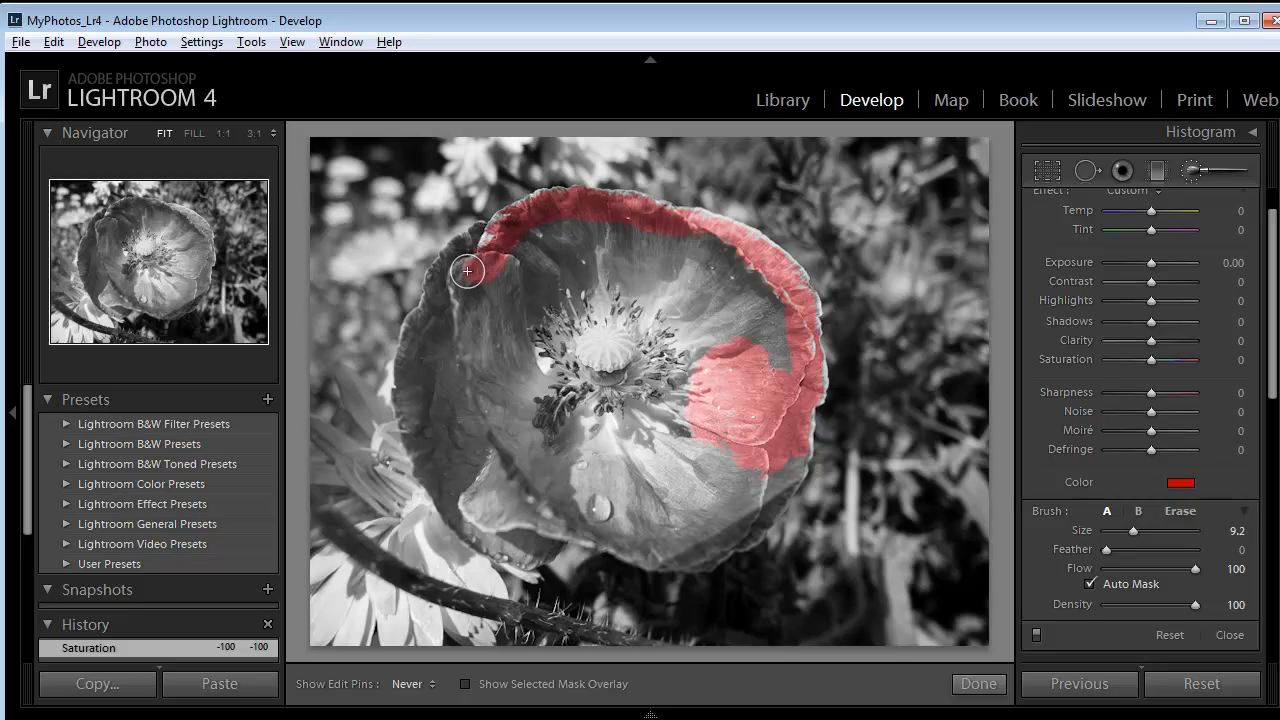
{"action": "mouse_move", "coordinate": [557, 223]}
{"action": "left_mouse_down"}
{"action": "mouse_move", "coordinate": [736, 266]}
{"action": "mouse_move", "coordinate": [727, 259]}
{"action": "mouse_move", "coordinate": [785, 352]}
{"action": "mouse_move", "coordinate": [734, 294]}
{"action": "mouse_move", "coordinate": [683, 357]}
{"action": "mouse_move", "coordinate": [694, 367]}
{"action": "mouse_move", "coordinate": [692, 267]}
{"action": "mouse_move", "coordinate": [662, 270]}
{"action": "mouse_move", "coordinate": [650, 316]}
{"action": "mouse_move", "coordinate": [641, 265]}
{"action": "mouse_move", "coordinate": [645, 279]}
{"action": "mouse_move", "coordinate": [615, 254]}
{"action": "mouse_move", "coordinate": [600, 296]}
{"action": "mouse_move", "coordinate": [577, 250]}
{"action": "mouse_move", "coordinate": [583, 283]}
{"action": "mouse_move", "coordinate": [532, 296]}
{"action": "mouse_move", "coordinate": [555, 282]}
{"action": "mouse_move", "coordinate": [574, 292]}
{"action": "mouse_move", "coordinate": [527, 310]}
{"action": "mouse_move", "coordinate": [540, 329]}
{"action": "mouse_move", "coordinate": [548, 310]}
{"action": "mouse_move", "coordinate": [512, 291]}
{"action": "left_mouse_up"}
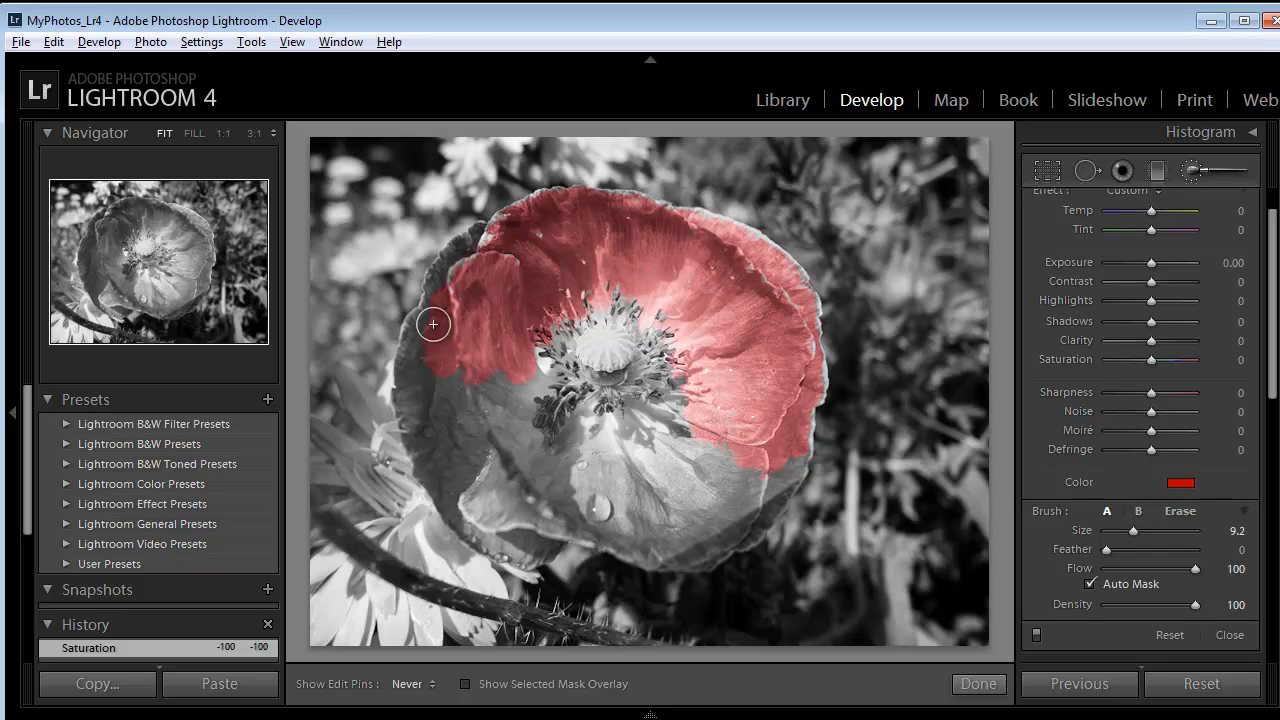
{"action": "mouse_move", "coordinate": [456, 453]}
{"action": "left_mouse_down"}
{"action": "mouse_move", "coordinate": [495, 502]}
{"action": "mouse_move", "coordinate": [684, 555]}
{"action": "mouse_move", "coordinate": [762, 525]}
{"action": "mouse_move", "coordinate": [794, 449]}
{"action": "mouse_move", "coordinate": [749, 441]}
{"action": "mouse_move", "coordinate": [662, 517]}
{"action": "mouse_move", "coordinate": [711, 522]}
{"action": "mouse_move", "coordinate": [775, 474]}
{"action": "mouse_move", "coordinate": [758, 404]}
{"action": "mouse_move", "coordinate": [701, 404]}
{"action": "mouse_move", "coordinate": [631, 503]}
{"action": "mouse_move", "coordinate": [615, 492]}
{"action": "mouse_move", "coordinate": [658, 526]}
{"action": "mouse_move", "coordinate": [579, 478]}
{"action": "mouse_move", "coordinate": [544, 483]}
{"action": "mouse_move", "coordinate": [559, 503]}
{"action": "mouse_move", "coordinate": [508, 434]}
{"action": "mouse_move", "coordinate": [508, 500]}
{"action": "mouse_move", "coordinate": [540, 375]}
{"action": "mouse_move", "coordinate": [514, 445]}
{"action": "mouse_move", "coordinate": [553, 462]}
{"action": "mouse_move", "coordinate": [591, 406]}
{"action": "mouse_move", "coordinate": [641, 420]}
{"action": "mouse_move", "coordinate": [655, 440]}
{"action": "mouse_move", "coordinate": [505, 492]}
{"action": "mouse_move", "coordinate": [550, 532]}
{"action": "mouse_move", "coordinate": [523, 552]}
{"action": "mouse_move", "coordinate": [486, 538]}
{"action": "mouse_move", "coordinate": [431, 455]}
{"action": "left_mouse_up"}
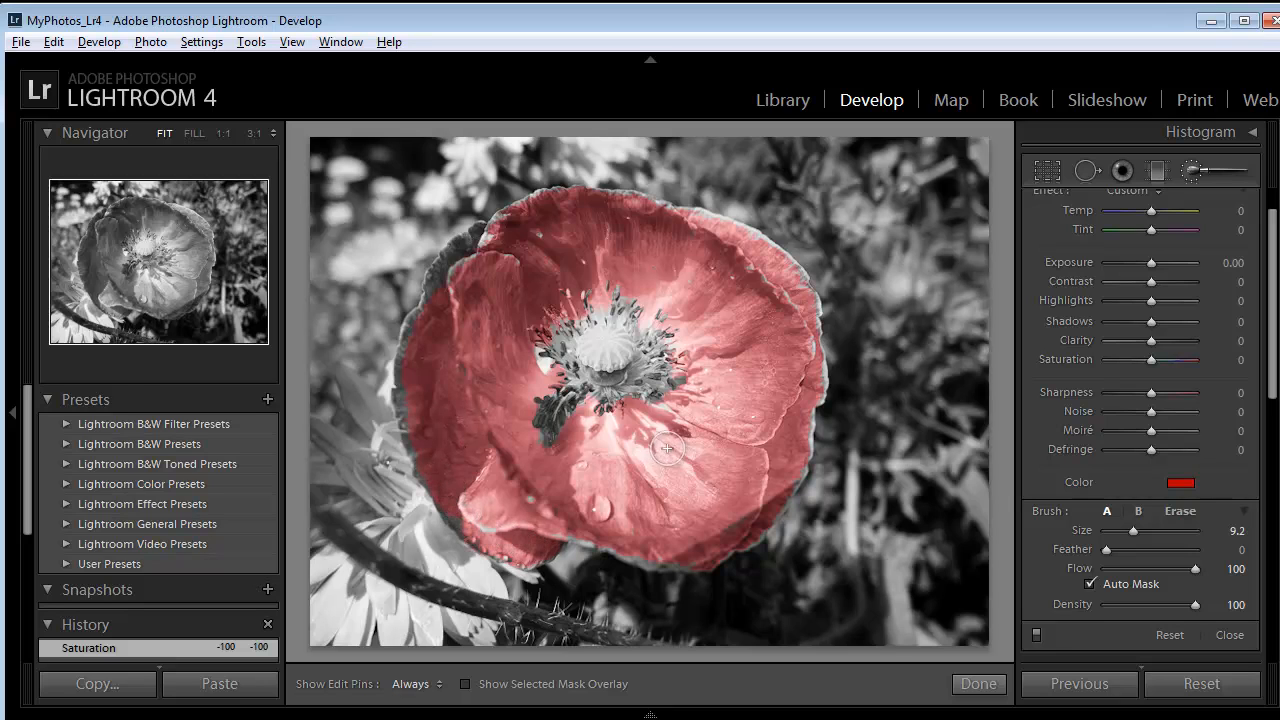
{"action": "mouse_move", "coordinate": [471, 238]}
{"action": "left_mouse_down"}
{"action": "mouse_move", "coordinate": [435, 282]}
{"action": "mouse_move", "coordinate": [401, 366]}
{"action": "left_mouse_up"}
{"action": "mouse_move", "coordinate": [404, 412]}
{"action": "left_mouse_down"}
{"action": "mouse_move", "coordinate": [436, 490]}
{"action": "mouse_move", "coordinate": [478, 524]}
{"action": "left_mouse_up"}
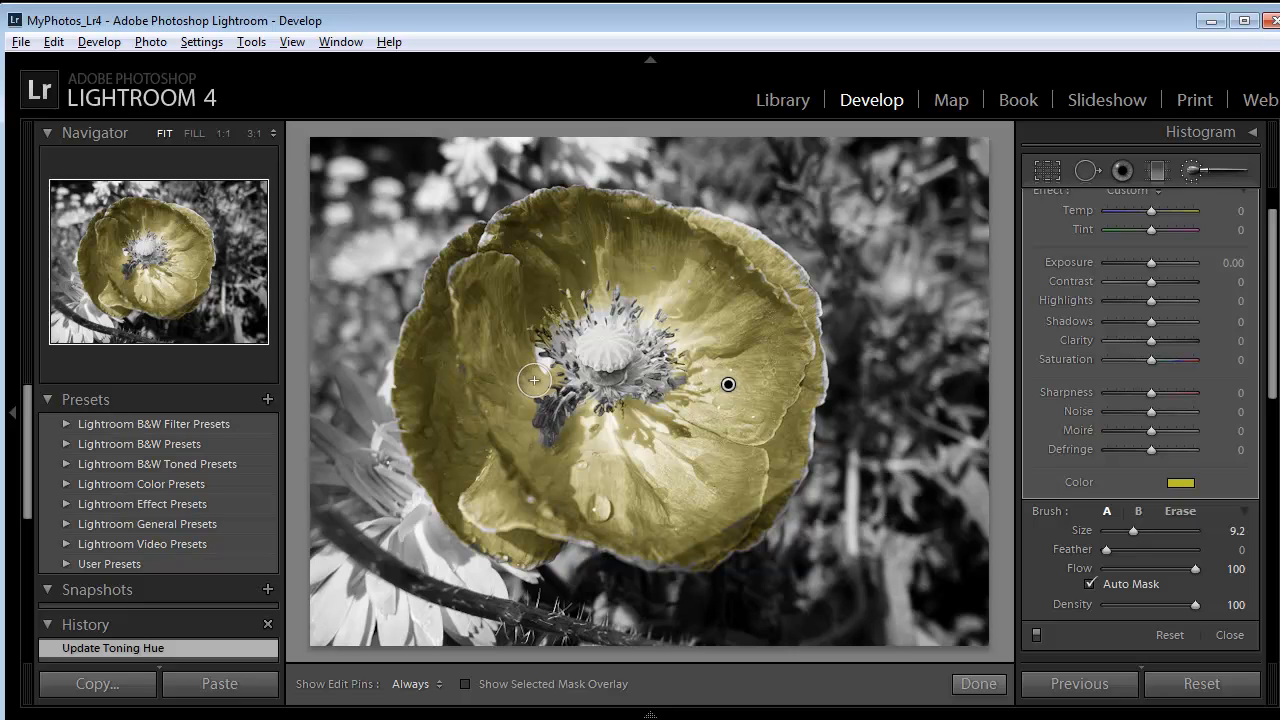
- Set the petal mask's tint colour to a saturated red
{"action": "left_click", "coordinate": [891, 515]}
{"action": "left_click", "coordinate": [778, 477]}
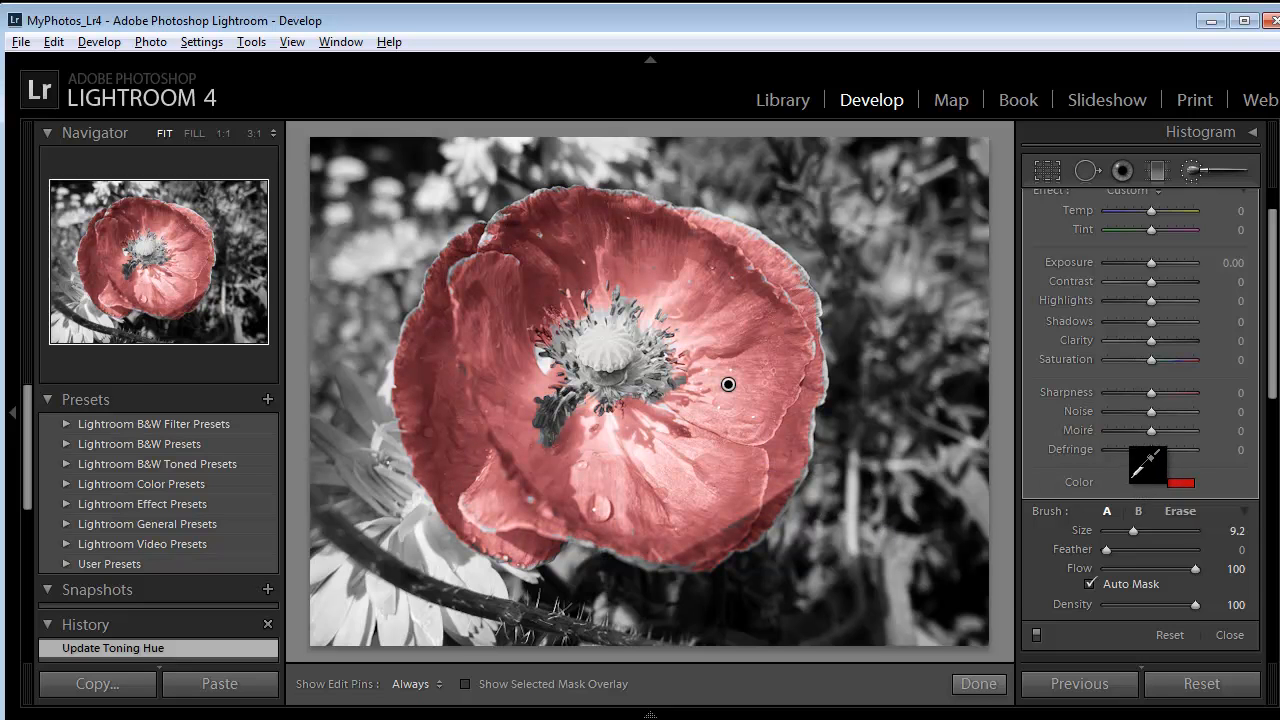
{"action": "left_click", "coordinate": [1130, 511]}
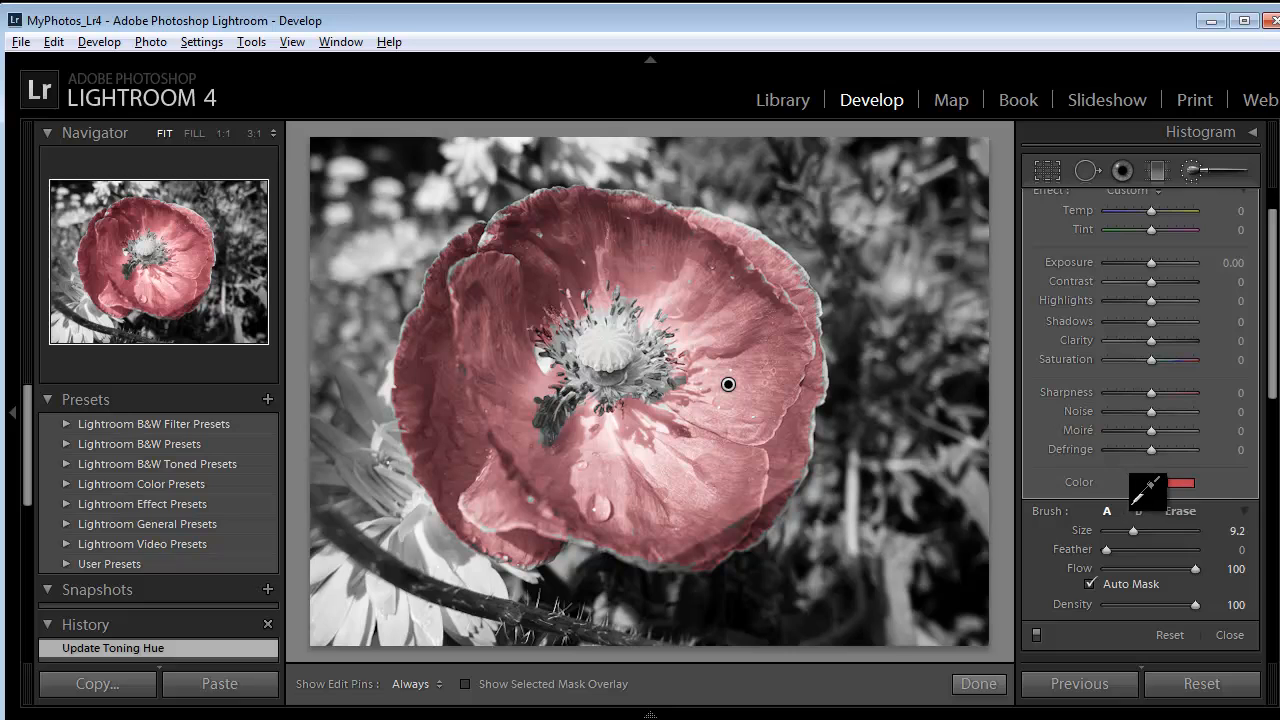
{"action": "left_click_drag", "start_coordinate": [1131, 502], "coordinate": [1135, 474]}
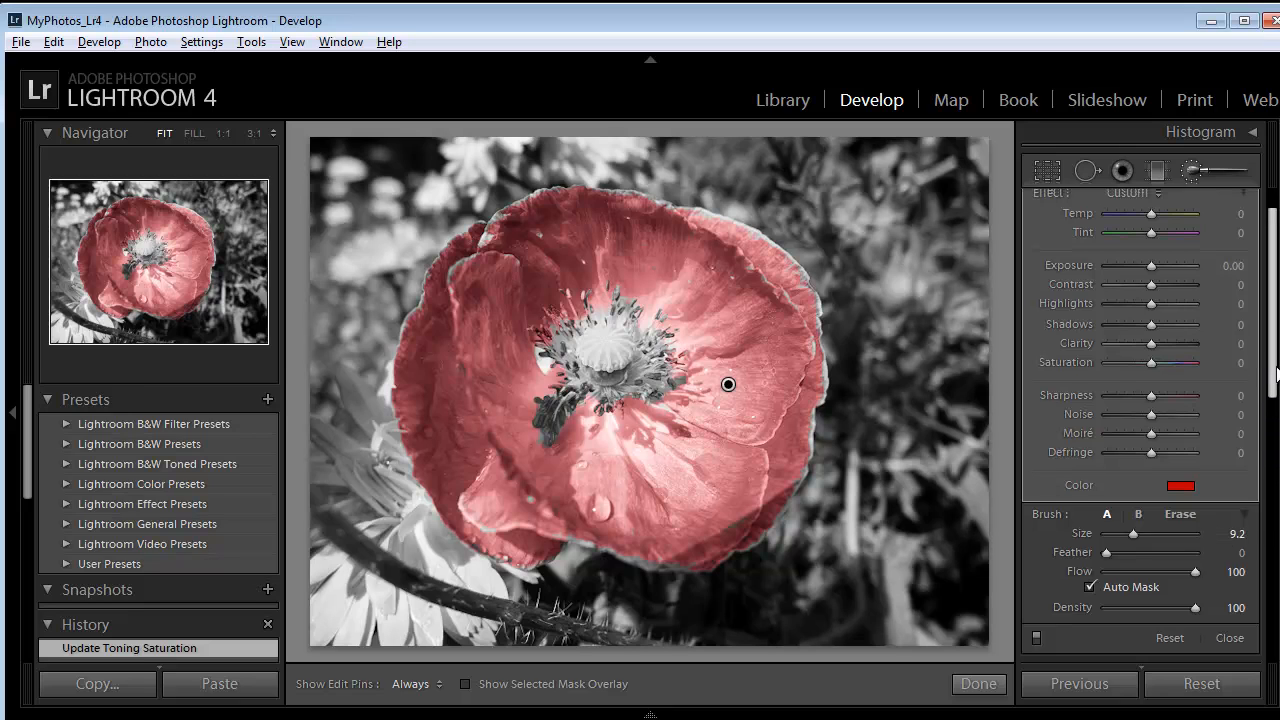
- Start a new brush mask with a yellow tint and paint the poppy's centre
{"action": "scroll", "coordinate": [1230, 300], "scroll_direction": "up", "scroll_amount": 1}
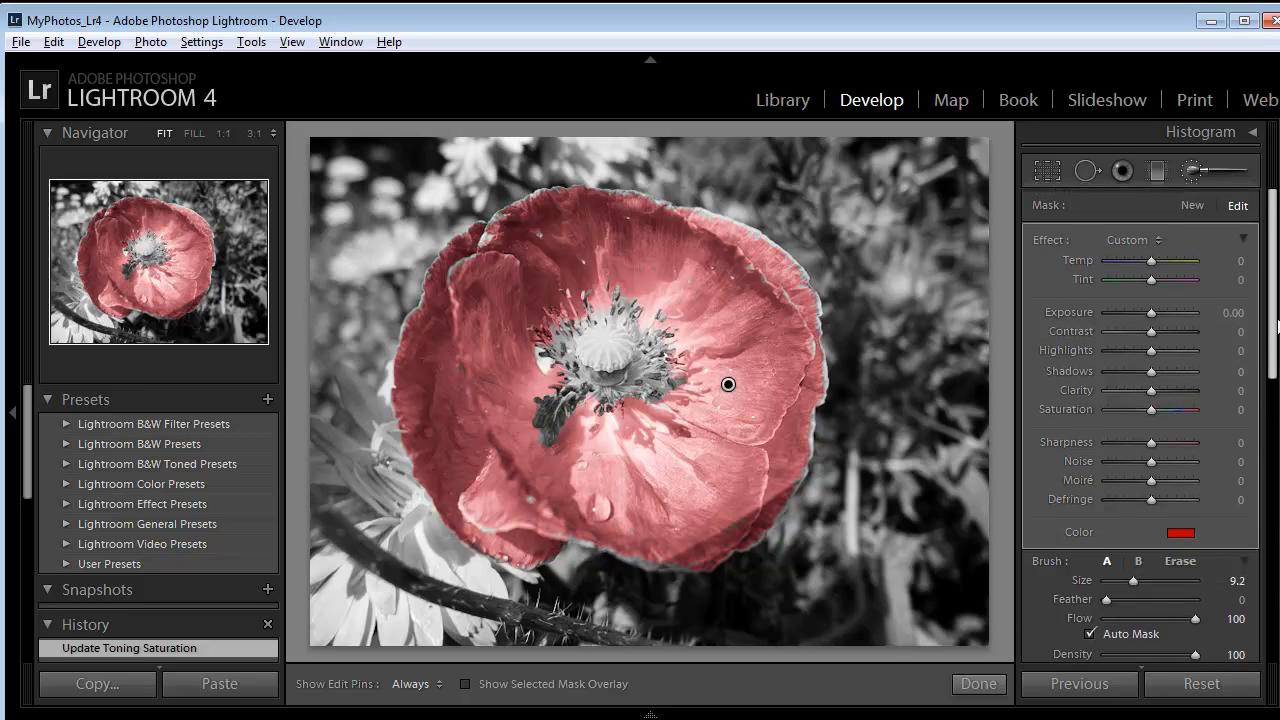
{"action": "left_click", "coordinate": [1191, 205]}
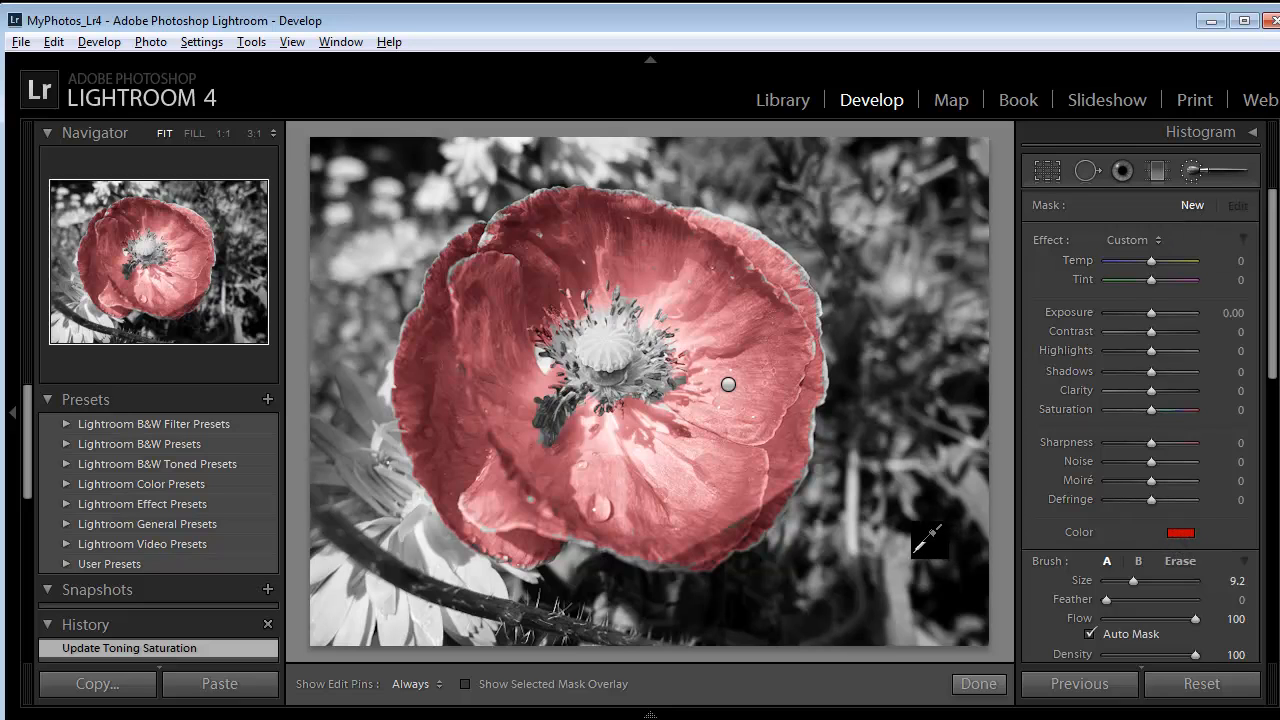
{"action": "left_click_drag", "start_coordinate": [929, 540], "coordinate": [851, 514]}
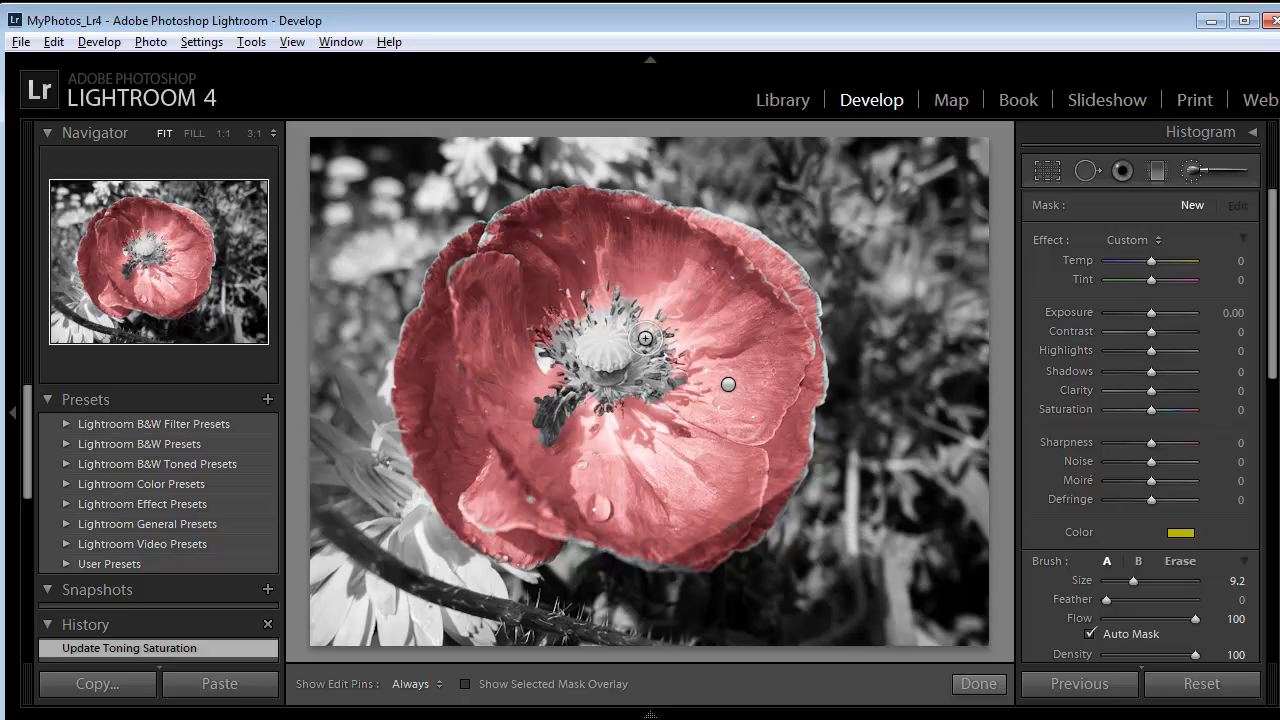
{"action": "key", "text": "h"}
{"action": "mouse_move", "coordinate": [604, 345]}
{"action": "left_mouse_down"}
{"action": "mouse_move", "coordinate": [564, 349]}
{"action": "mouse_move", "coordinate": [604, 391]}
{"action": "mouse_move", "coordinate": [656, 368]}
{"action": "mouse_move", "coordinate": [628, 374]}
{"action": "mouse_move", "coordinate": [651, 356]}
{"action": "mouse_move", "coordinate": [654, 326]}
{"action": "mouse_move", "coordinate": [632, 341]}
{"action": "mouse_move", "coordinate": [612, 307]}
{"action": "mouse_move", "coordinate": [555, 338]}
{"action": "mouse_move", "coordinate": [570, 353]}
{"action": "mouse_move", "coordinate": [604, 347]}
{"action": "left_mouse_up"}
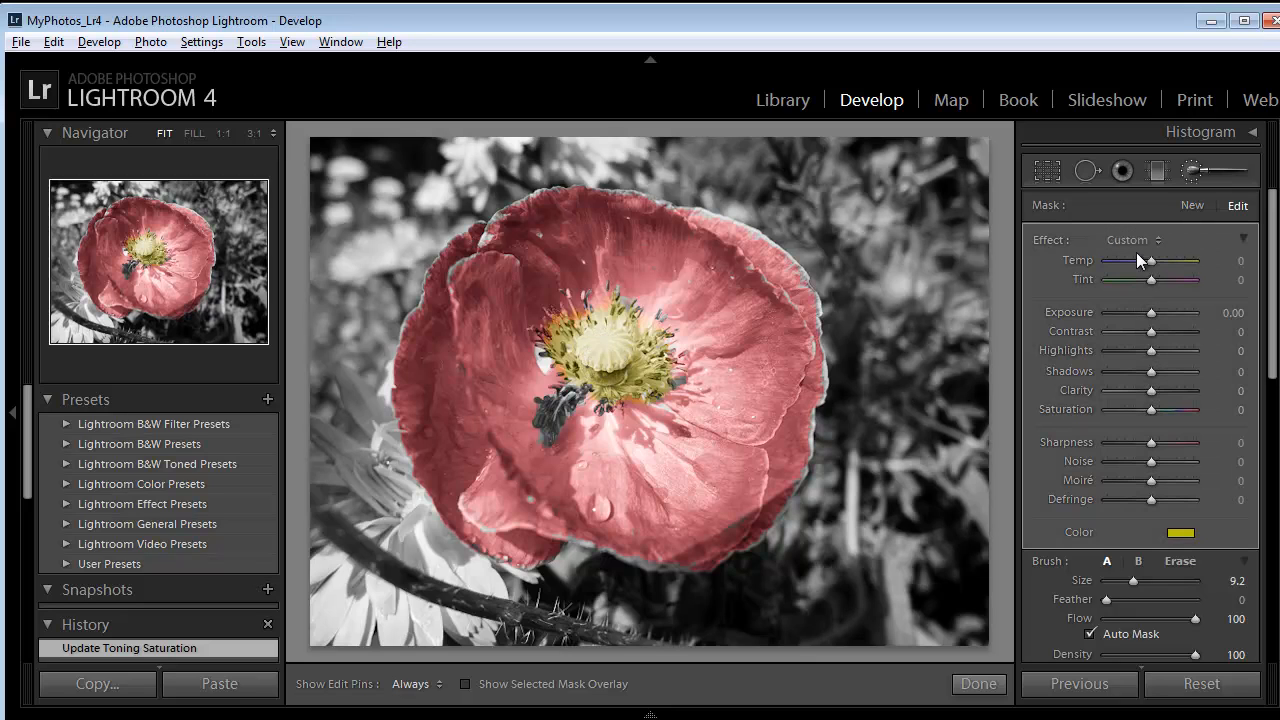
- Start a new brush mask with a green tint and paint over the foliage surrounding the poppy
{"action": "left_click", "coordinate": [1194, 205]}
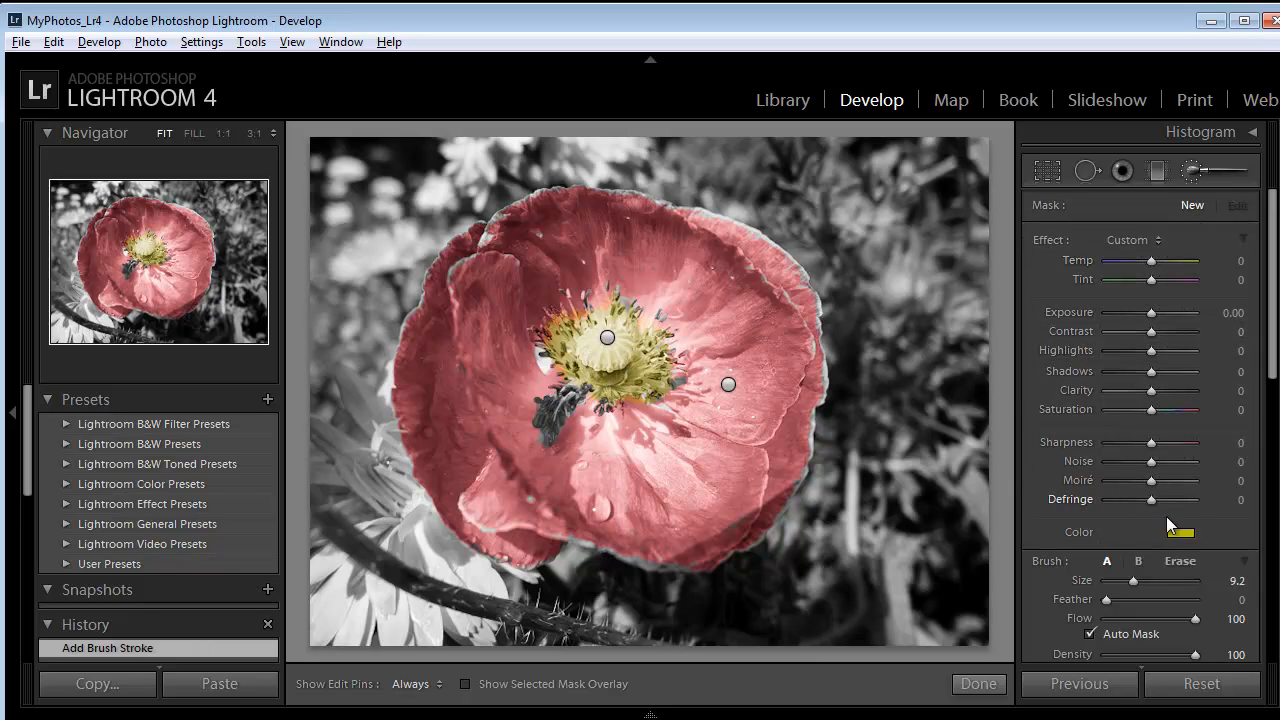
{"action": "mouse_move", "coordinate": [1185, 539]}
{"action": "left_mouse_down"}
{"action": "mouse_move", "coordinate": [905, 530]}
{"action": "mouse_move", "coordinate": [886, 532]}
{"action": "mouse_move", "coordinate": [886, 548]}
{"action": "mouse_move", "coordinate": [866, 526]}
{"action": "mouse_move", "coordinate": [887, 520]}
{"action": "left_mouse_up"}
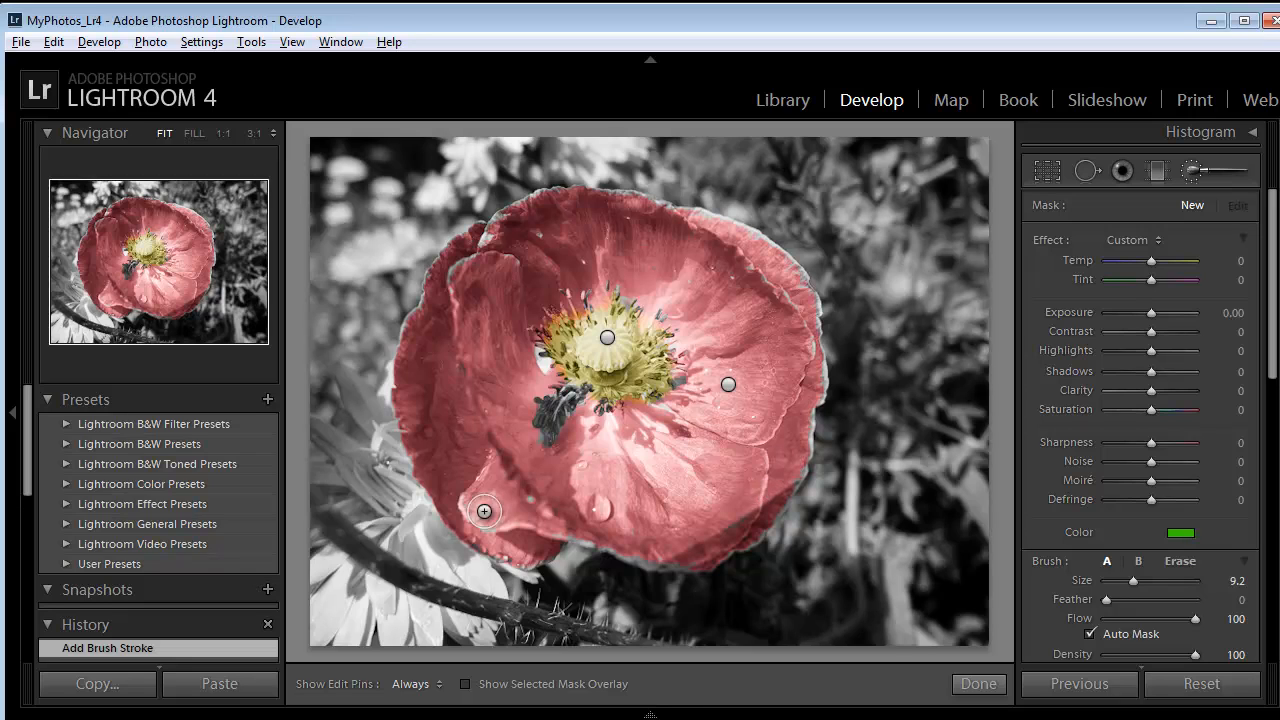
{"action": "mouse_move", "coordinate": [961, 214]}
{"action": "left_mouse_down"}
{"action": "mouse_move", "coordinate": [955, 252]}
{"action": "mouse_move", "coordinate": [980, 163]}
{"action": "mouse_move", "coordinate": [979, 259]}
{"action": "mouse_move", "coordinate": [961, 142]}
{"action": "mouse_move", "coordinate": [947, 125]}
{"action": "mouse_move", "coordinate": [896, 138]}
{"action": "mouse_move", "coordinate": [861, 316]}
{"action": "mouse_move", "coordinate": [885, 229]}
{"action": "mouse_move", "coordinate": [925, 247]}
{"action": "mouse_move", "coordinate": [917, 231]}
{"action": "mouse_move", "coordinate": [925, 288]}
{"action": "left_mouse_up"}
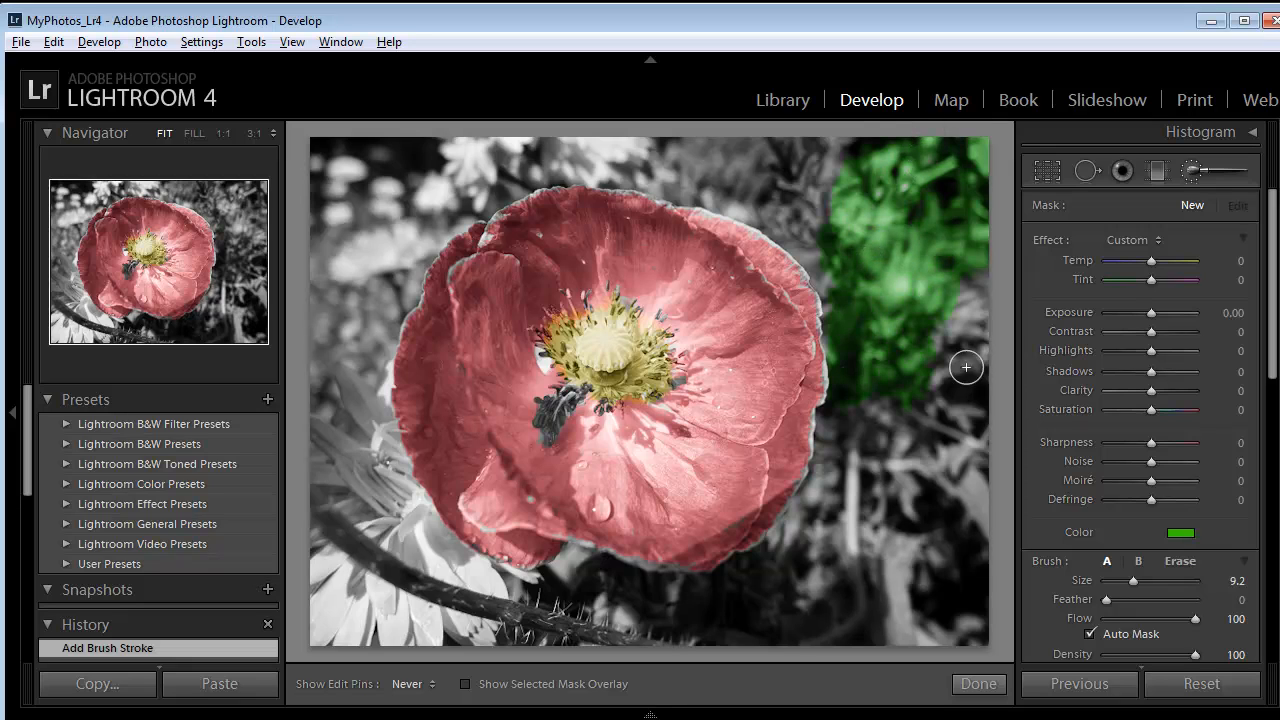
{"action": "mouse_move", "coordinate": [972, 521]}
{"action": "left_mouse_down"}
{"action": "mouse_move", "coordinate": [962, 451]}
{"action": "mouse_move", "coordinate": [970, 571]}
{"action": "mouse_move", "coordinate": [979, 477]}
{"action": "mouse_move", "coordinate": [927, 566]}
{"action": "mouse_move", "coordinate": [917, 387]}
{"action": "left_mouse_up"}
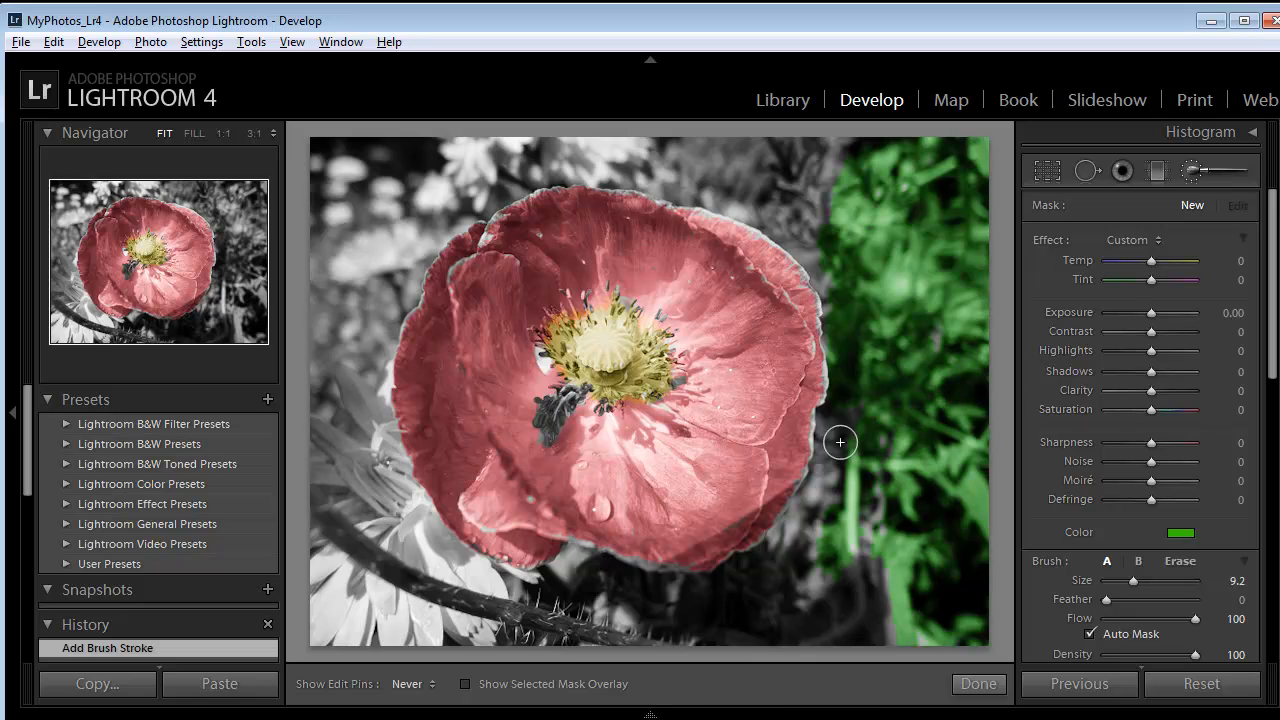
{"action": "mouse_move", "coordinate": [869, 519]}
{"action": "left_mouse_down"}
{"action": "mouse_move", "coordinate": [854, 592]}
{"action": "mouse_move", "coordinate": [877, 625]}
{"action": "mouse_move", "coordinate": [947, 642]}
{"action": "mouse_move", "coordinate": [881, 632]}
{"action": "mouse_move", "coordinate": [796, 561]}
{"action": "mouse_move", "coordinate": [802, 512]}
{"action": "mouse_move", "coordinate": [765, 636]}
{"action": "mouse_move", "coordinate": [816, 585]}
{"action": "mouse_move", "coordinate": [770, 621]}
{"action": "mouse_move", "coordinate": [713, 589]}
{"action": "left_mouse_up"}
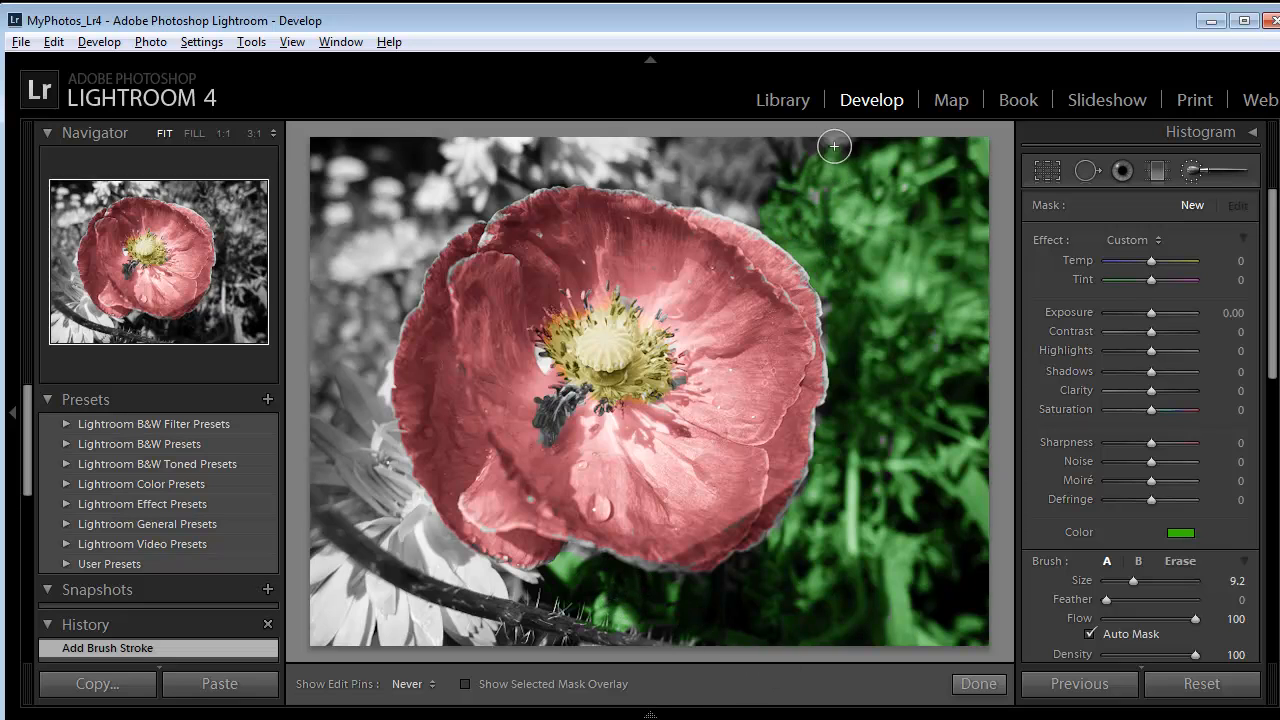
{"action": "mouse_move", "coordinate": [831, 134]}
{"action": "left_mouse_down"}
{"action": "mouse_move", "coordinate": [670, 174]}
{"action": "mouse_move", "coordinate": [789, 230]}
{"action": "mouse_move", "coordinate": [711, 159]}
{"action": "mouse_move", "coordinate": [779, 205]}
{"action": "mouse_move", "coordinate": [604, 144]}
{"action": "left_mouse_up"}
{"action": "mouse_move", "coordinate": [517, 158]}
{"action": "left_mouse_down"}
{"action": "mouse_move", "coordinate": [599, 171]}
{"action": "mouse_move", "coordinate": [426, 153]}
{"action": "mouse_move", "coordinate": [451, 168]}
{"action": "mouse_move", "coordinate": [338, 145]}
{"action": "mouse_move", "coordinate": [296, 195]}
{"action": "mouse_move", "coordinate": [323, 180]}
{"action": "mouse_move", "coordinate": [317, 268]}
{"action": "mouse_move", "coordinate": [350, 223]}
{"action": "mouse_move", "coordinate": [455, 172]}
{"action": "mouse_move", "coordinate": [462, 216]}
{"action": "mouse_move", "coordinate": [585, 139]}
{"action": "mouse_move", "coordinate": [396, 254]}
{"action": "mouse_move", "coordinate": [362, 313]}
{"action": "mouse_move", "coordinate": [374, 320]}
{"action": "mouse_move", "coordinate": [354, 381]}
{"action": "mouse_move", "coordinate": [368, 360]}
{"action": "mouse_move", "coordinate": [357, 252]}
{"action": "mouse_move", "coordinate": [328, 234]}
{"action": "mouse_move", "coordinate": [340, 310]}
{"action": "mouse_move", "coordinate": [321, 419]}
{"action": "mouse_move", "coordinate": [351, 470]}
{"action": "mouse_move", "coordinate": [361, 398]}
{"action": "mouse_move", "coordinate": [387, 412]}
{"action": "mouse_move", "coordinate": [390, 396]}
{"action": "mouse_move", "coordinate": [453, 552]}
{"action": "mouse_move", "coordinate": [399, 474]}
{"action": "mouse_move", "coordinate": [338, 481]}
{"action": "left_mouse_up"}
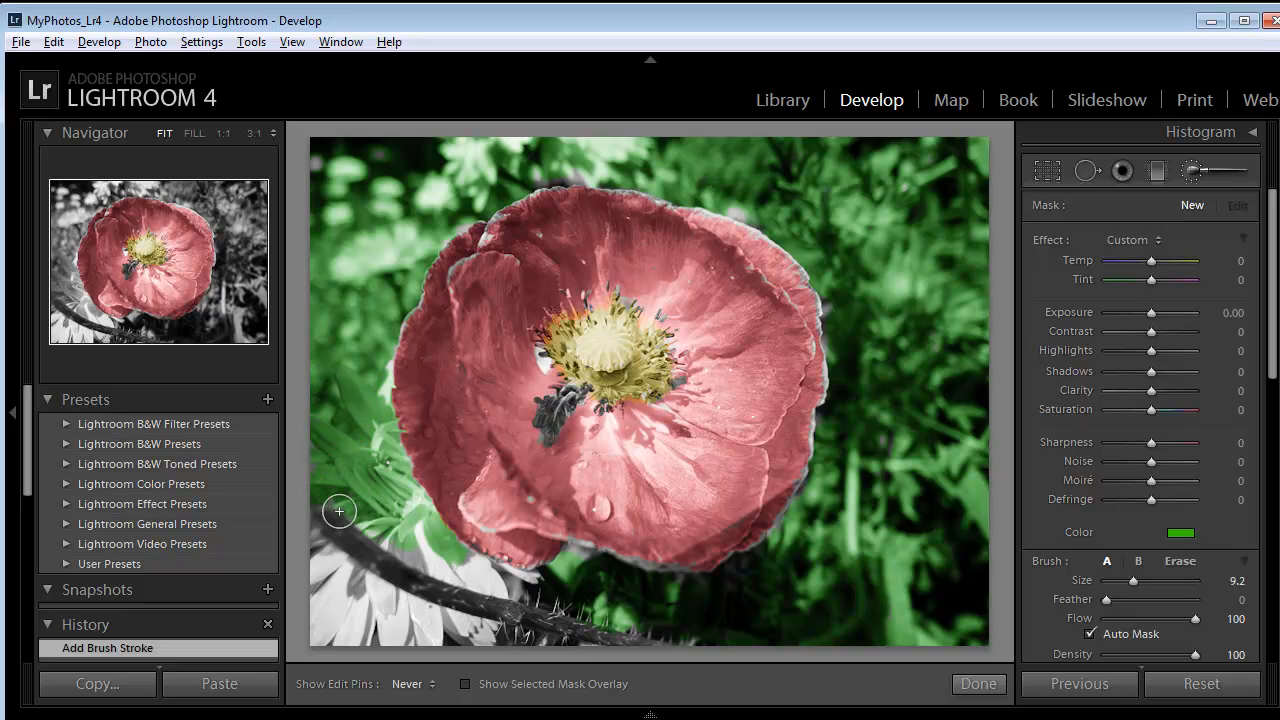
{"action": "key", "text": "h"}
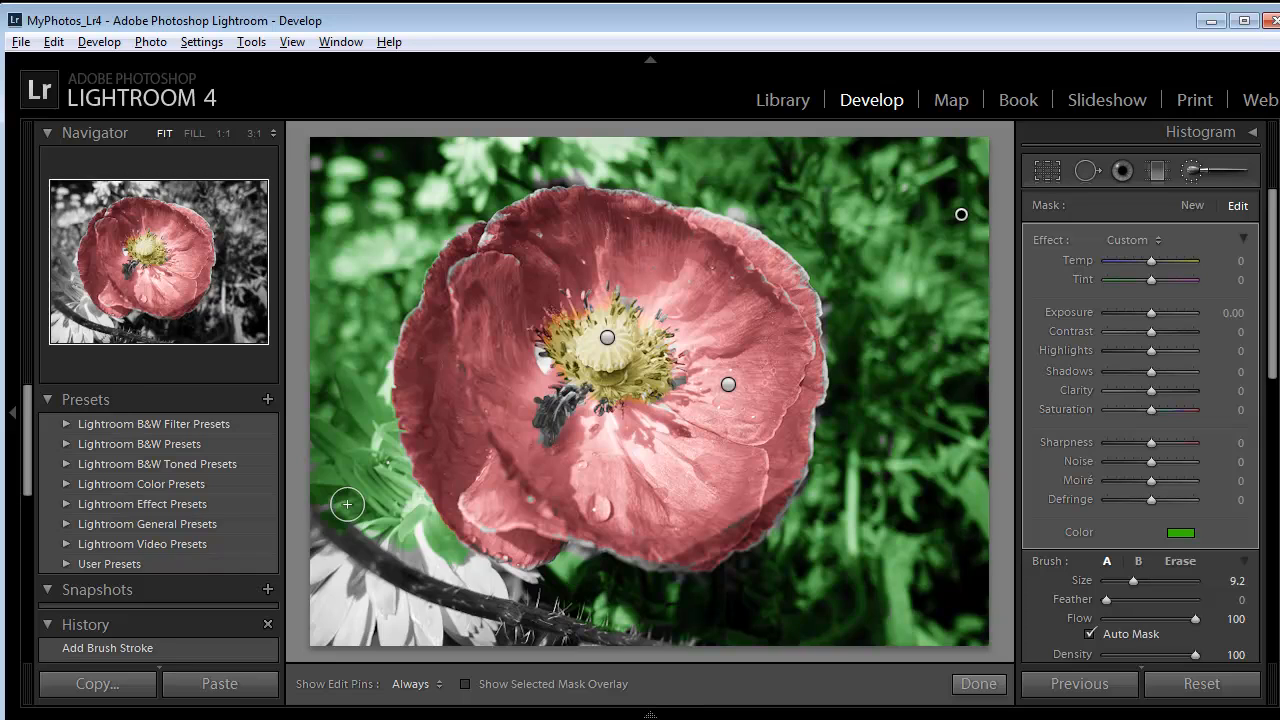